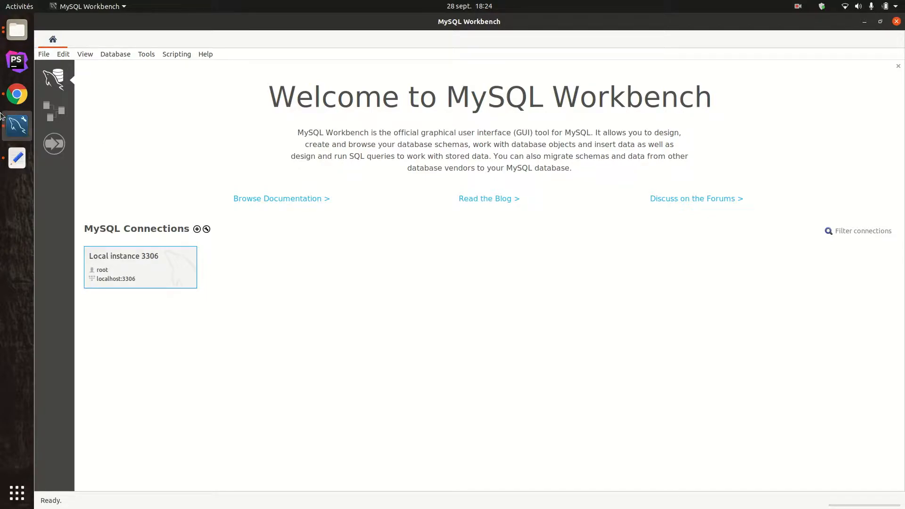
- Switch to Google Chrome and search Google for "mysql workbench"
{"action": "left_click", "coordinate": [17, 93]}
{"action": "left_click", "coordinate": [422, 219]}
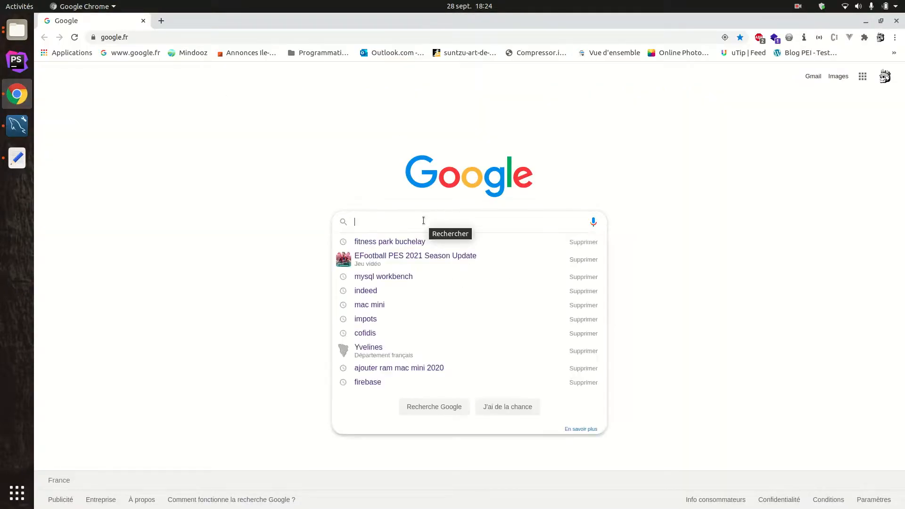
{"action": "type", "text": "mysql"}
{"action": "key", "text": "Down"}
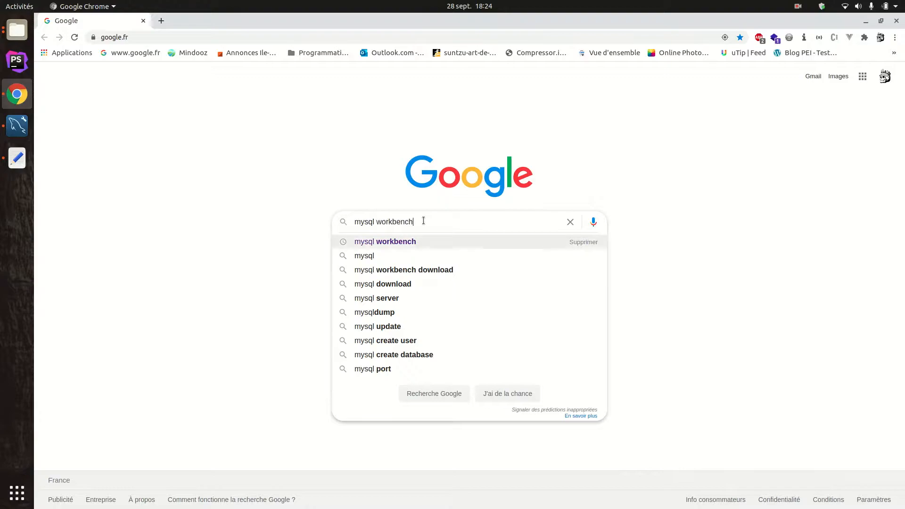
{"action": "key", "text": "Return"}
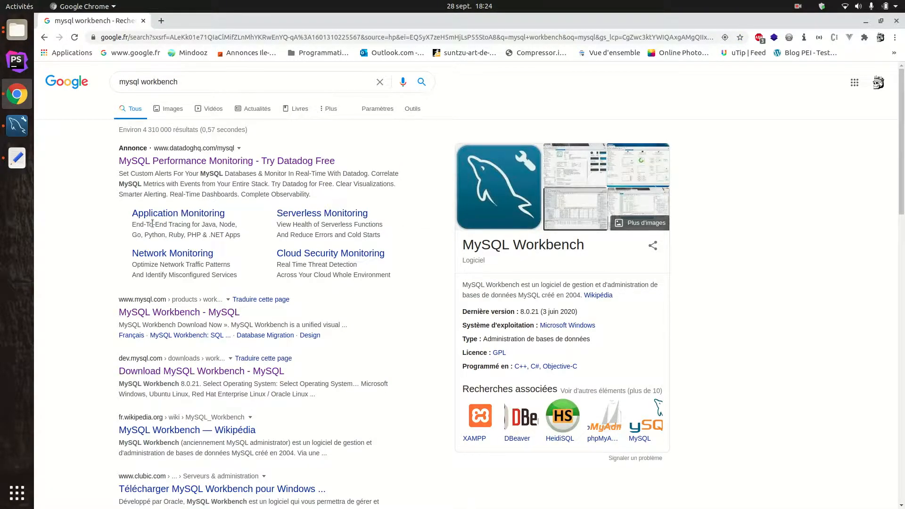
- Go to the MySQL Workbench page on mysql.com, open its download page and view the available operating systems
{"action": "left_click", "coordinate": [175, 313]}
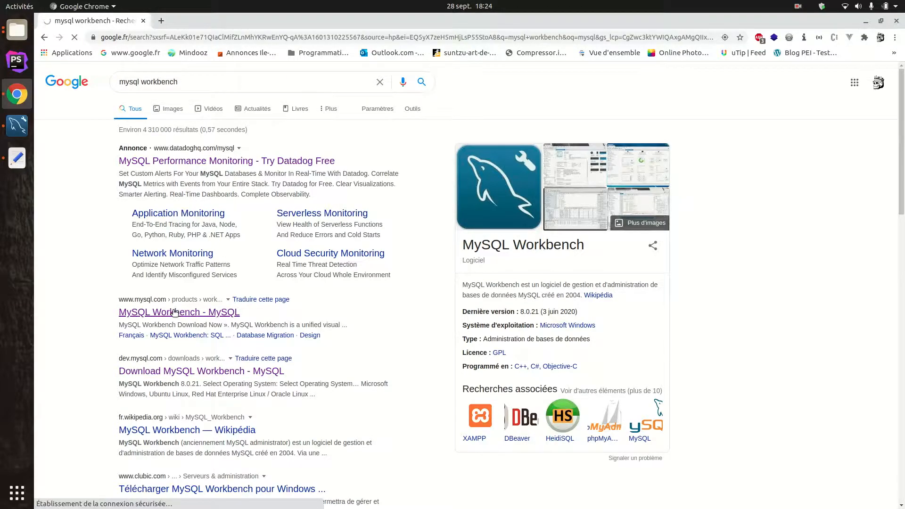
{"action": "right_click", "coordinate": [518, 346]}
{"action": "left_click", "coordinate": [464, 344]}
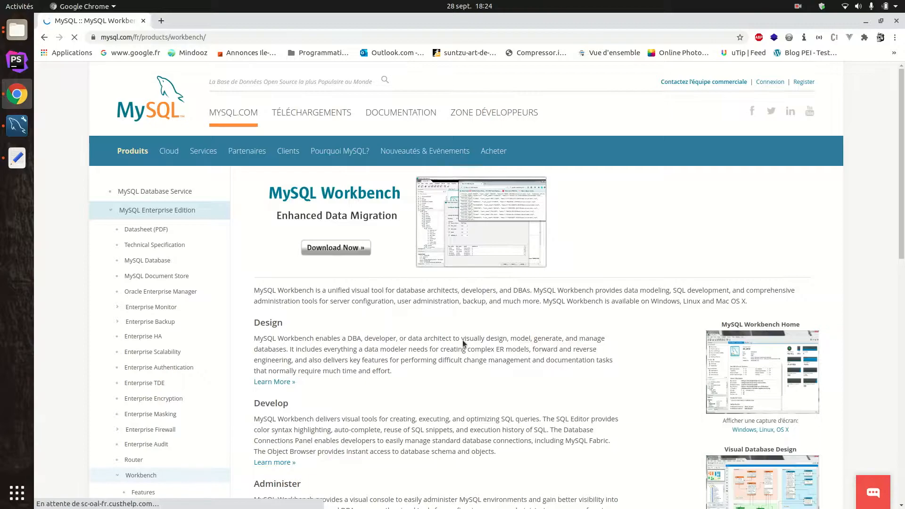
{"action": "left_click", "coordinate": [43, 36]}
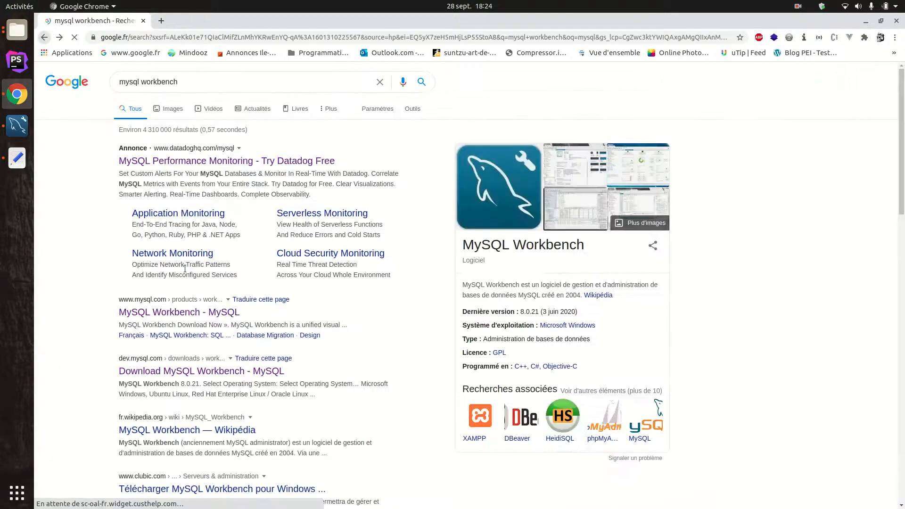
{"action": "left_click", "coordinate": [188, 313]}
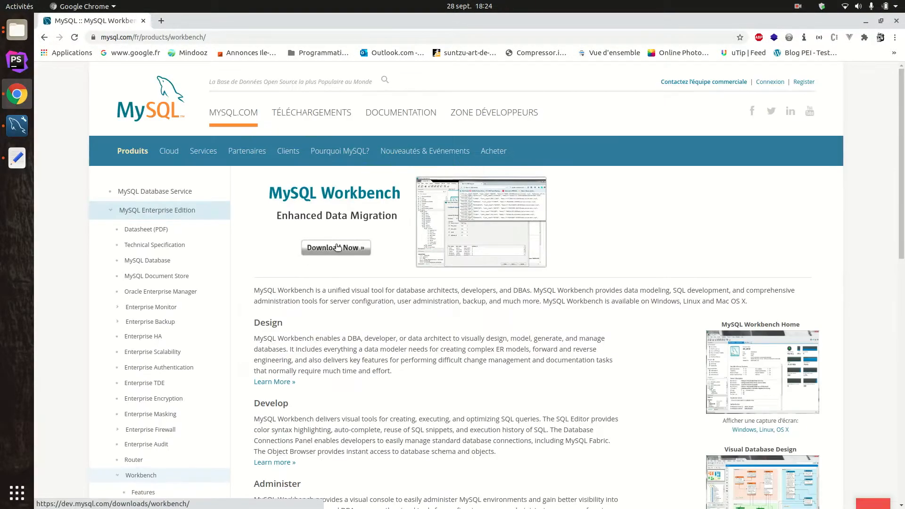
{"action": "left_click", "coordinate": [327, 269]}
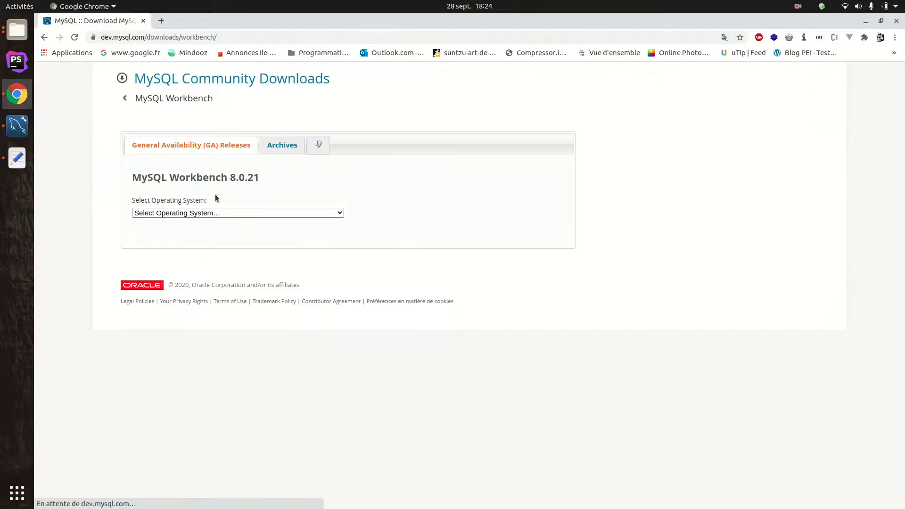
{"action": "left_click", "coordinate": [235, 213]}
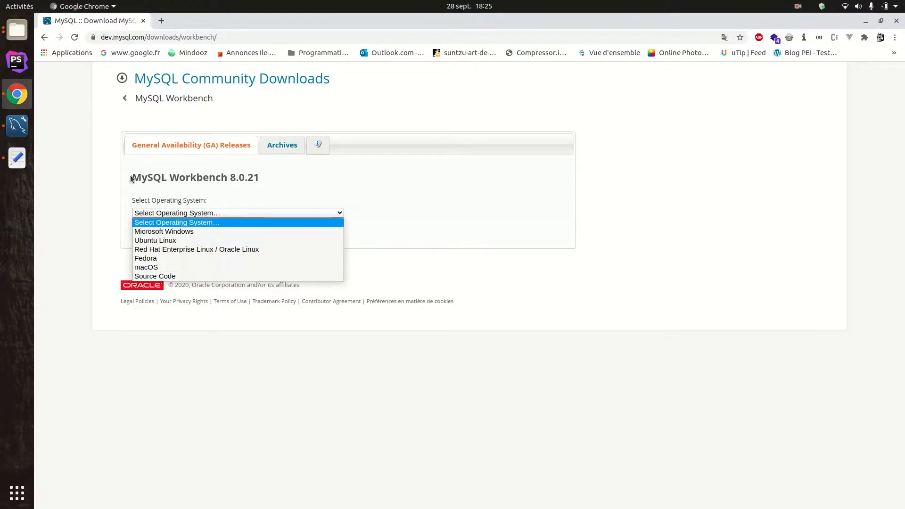
- Leave the MySQL Workbench download page and close the browser window
{"action": "left_click", "coordinate": [44, 40]}
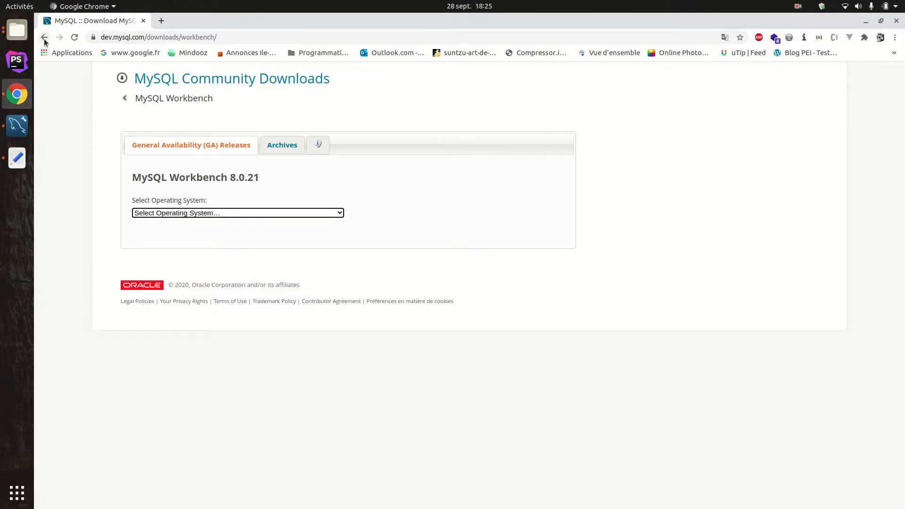
{"action": "left_click", "coordinate": [44, 39]}
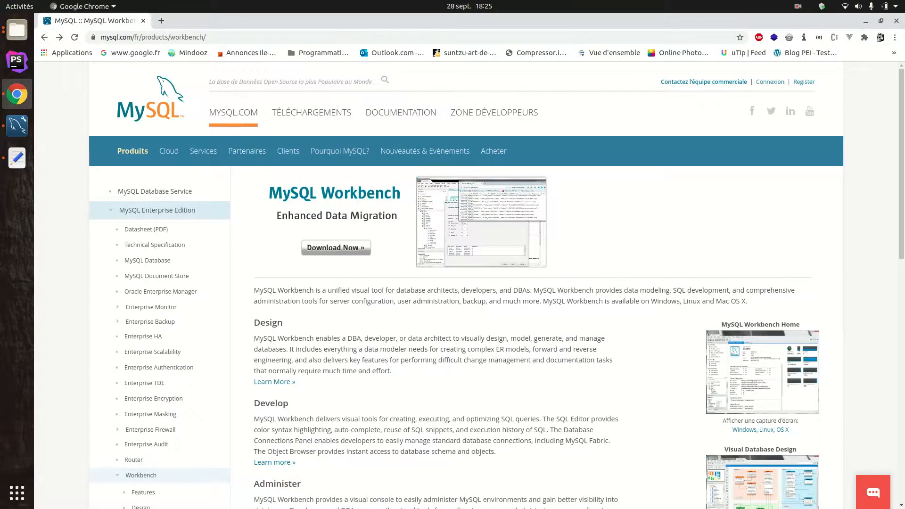
{"action": "left_click", "coordinate": [895, 21]}
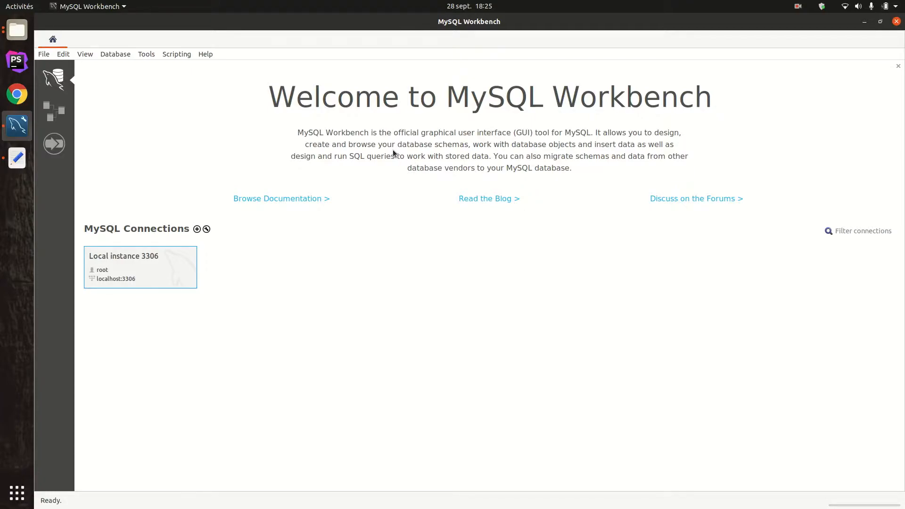
- Switch to the text editor to view the Article entity's fields in Article.php, and return to MySQL Workbench
{"action": "left_click", "coordinate": [17, 158]}
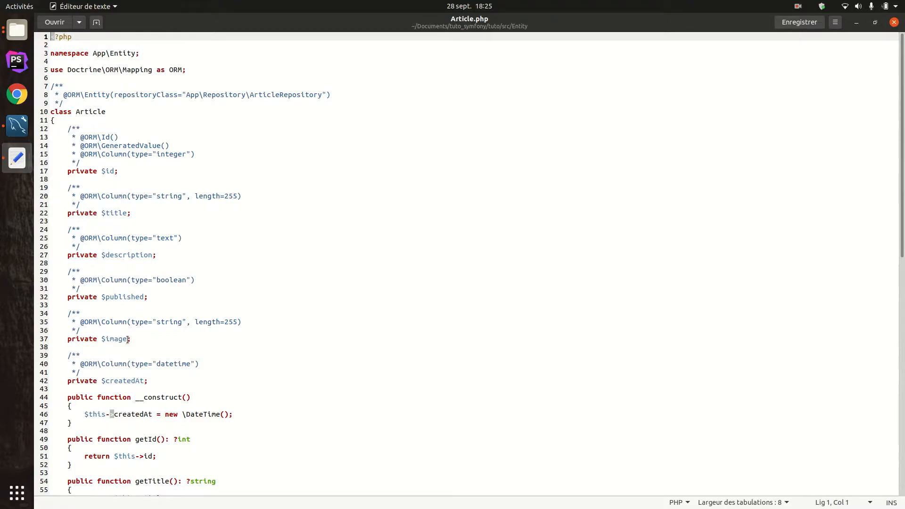
{"action": "left_click_drag", "start_coordinate": [413, 25], "coordinate": [904, 241]}
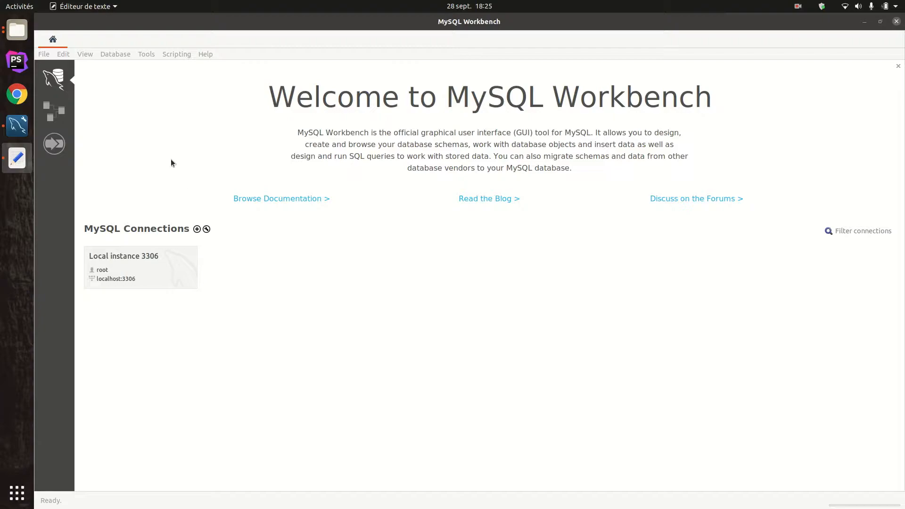
{"action": "left_click", "coordinate": [190, 143]}
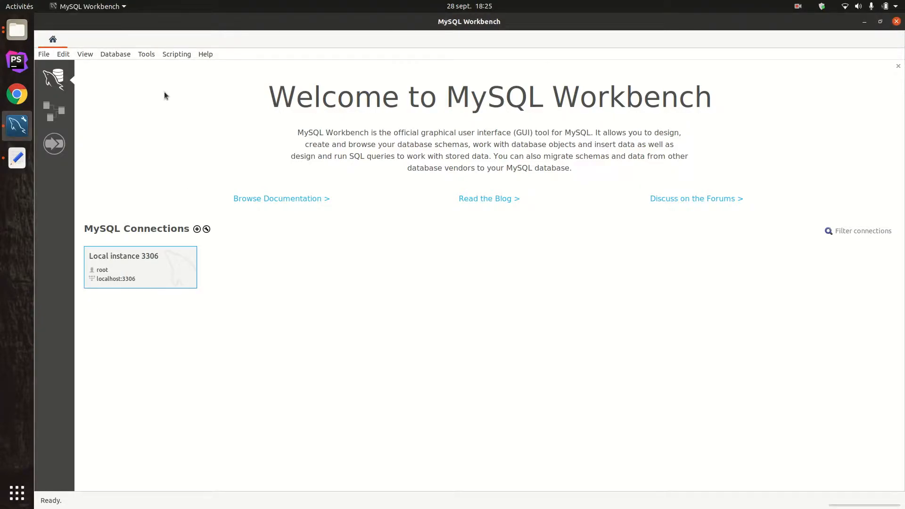
- Create a new model and rename its mydb schema to BlogSymfony, including the references to it
{"action": "left_click", "coordinate": [44, 55]}
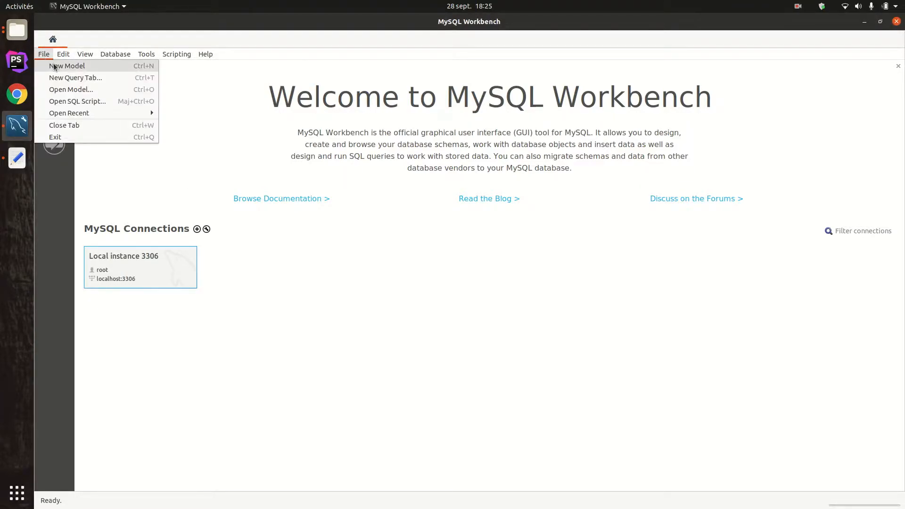
{"action": "left_click", "coordinate": [56, 66]}
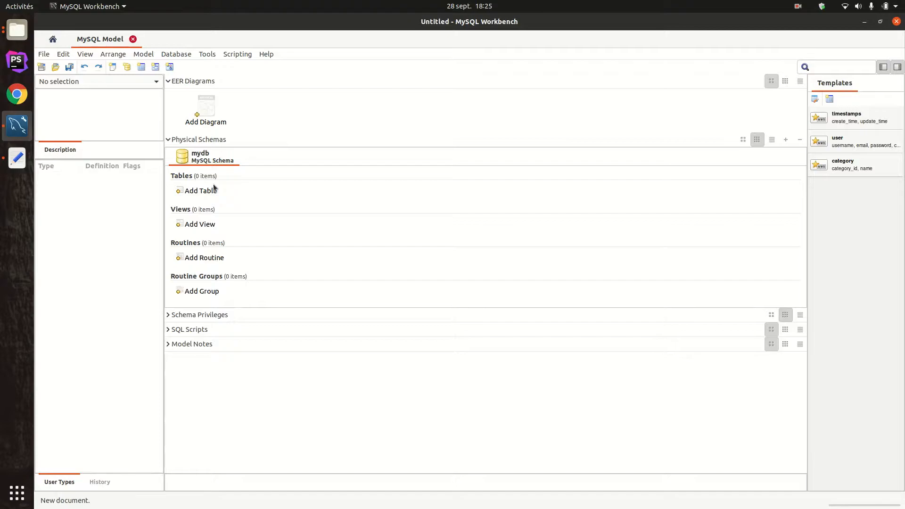
{"action": "double_click", "coordinate": [203, 160]}
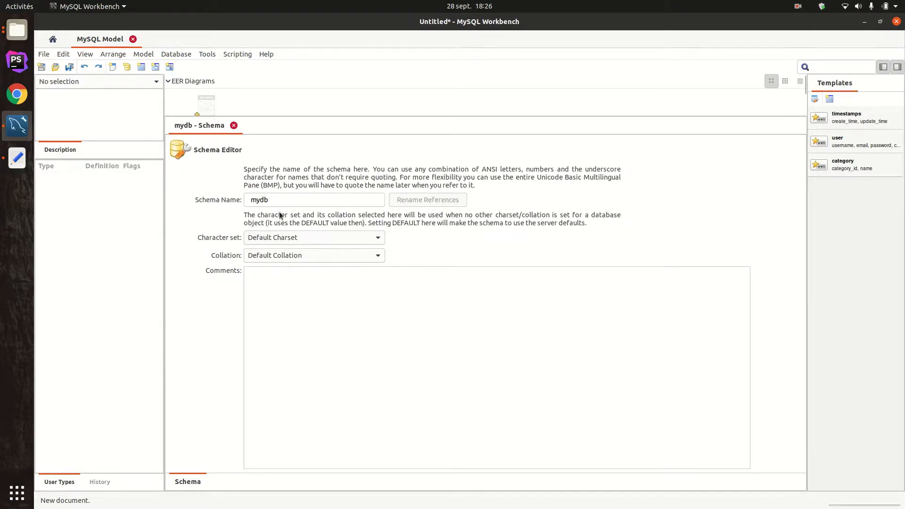
{"action": "type", "text": "B"}
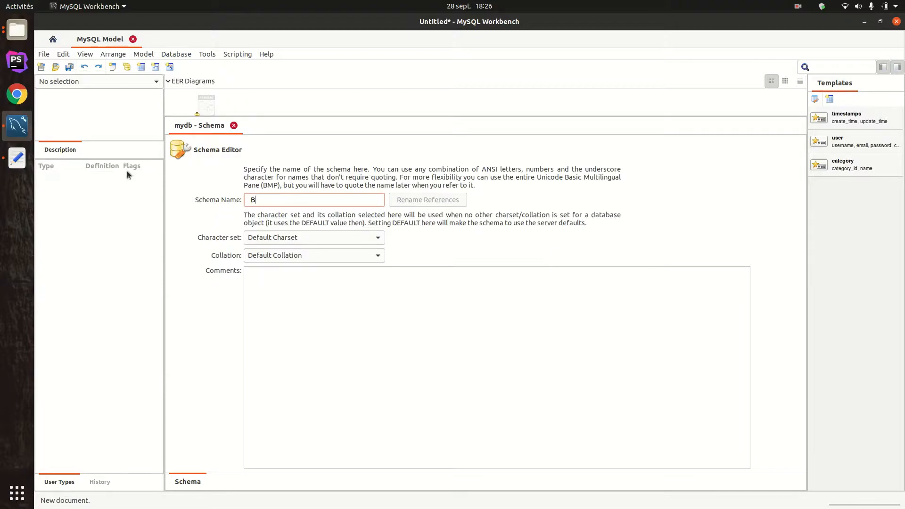
{"action": "type", "text": "logSymfony"}
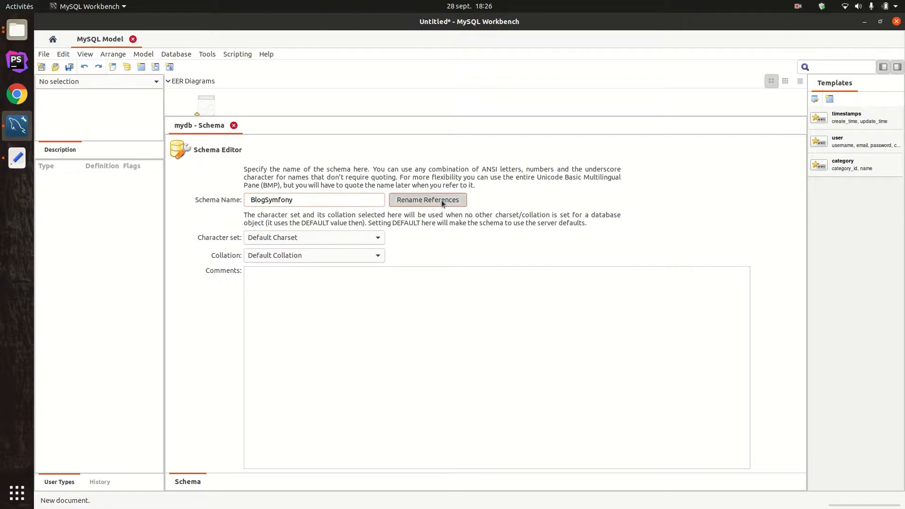
{"action": "left_click", "coordinate": [441, 200]}
{"action": "left_click", "coordinate": [480, 288]}
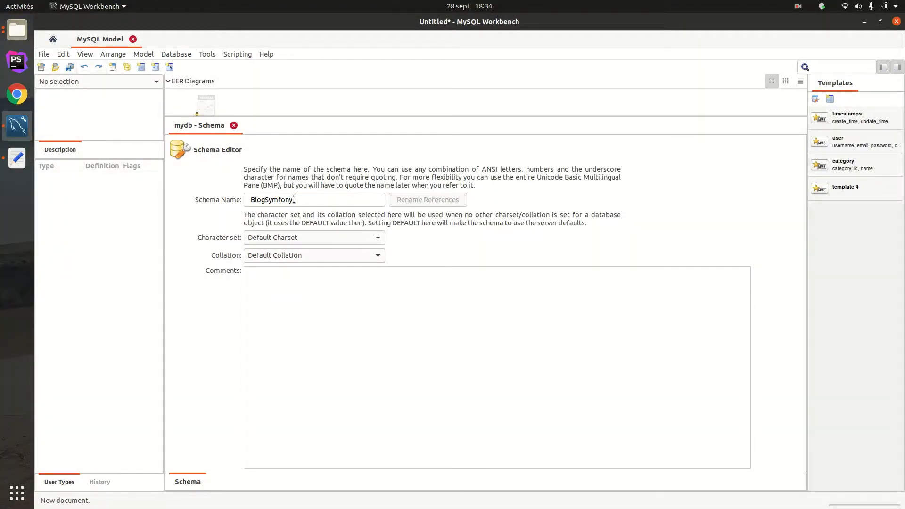
- Save the model as SchemaBlogSymfony in the Documents/tuto_symfony/tuto/data folder
{"action": "left_click", "coordinate": [46, 57]}
{"action": "left_click", "coordinate": [45, 57]}
{"action": "left_click", "coordinate": [43, 58]}
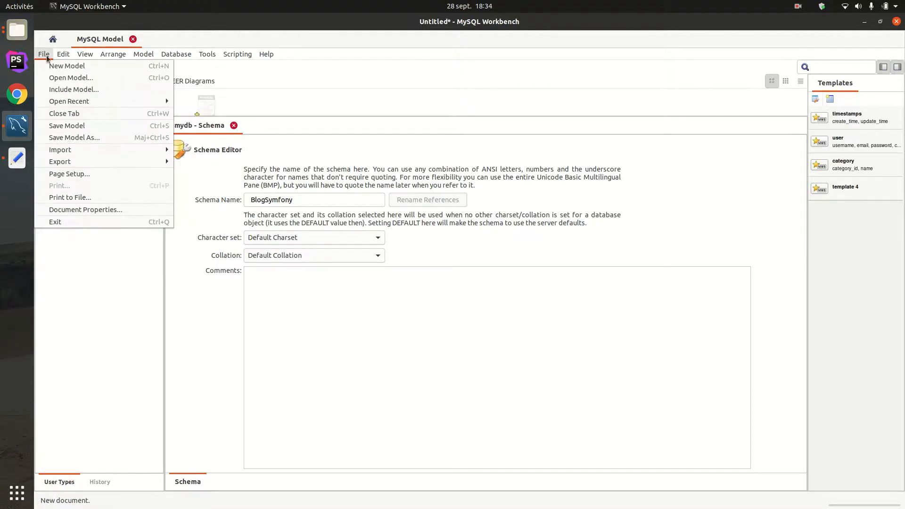
{"action": "left_click", "coordinate": [71, 125]}
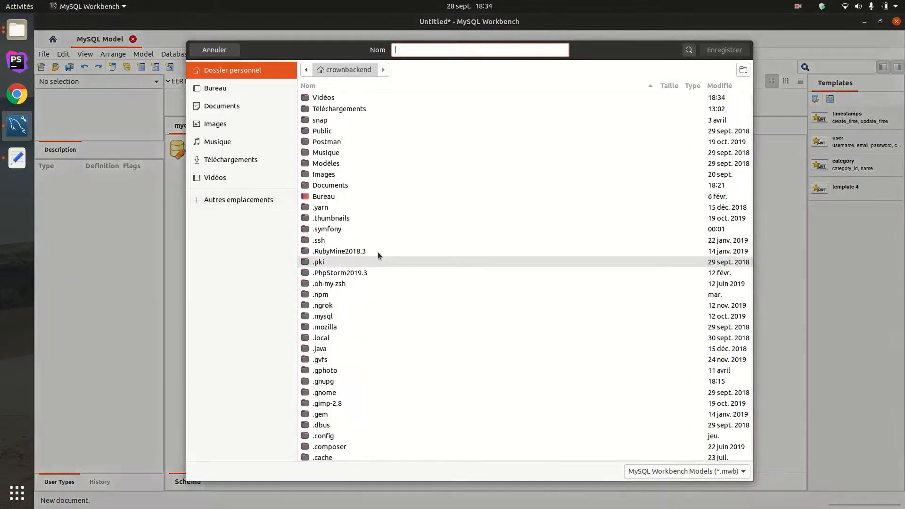
{"action": "left_click", "coordinate": [228, 108]}
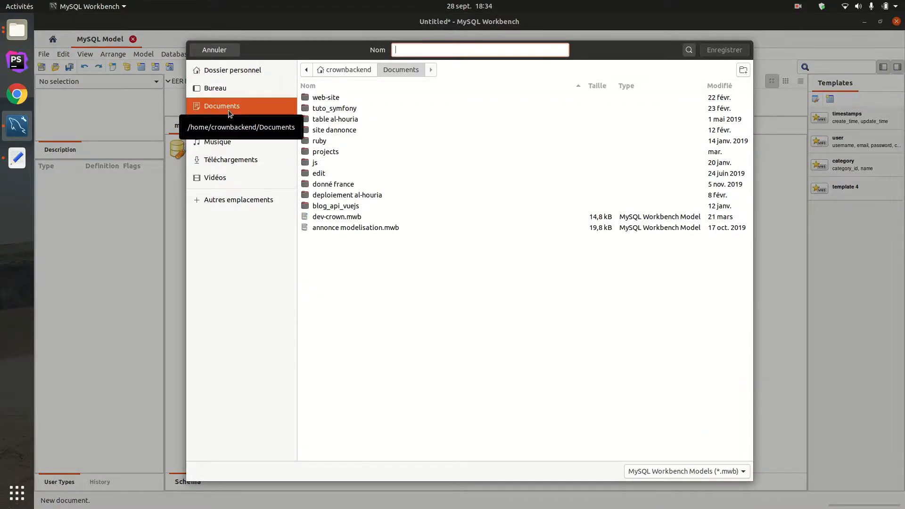
{"action": "double_click", "coordinate": [359, 108]}
{"action": "double_click", "coordinate": [348, 100]}
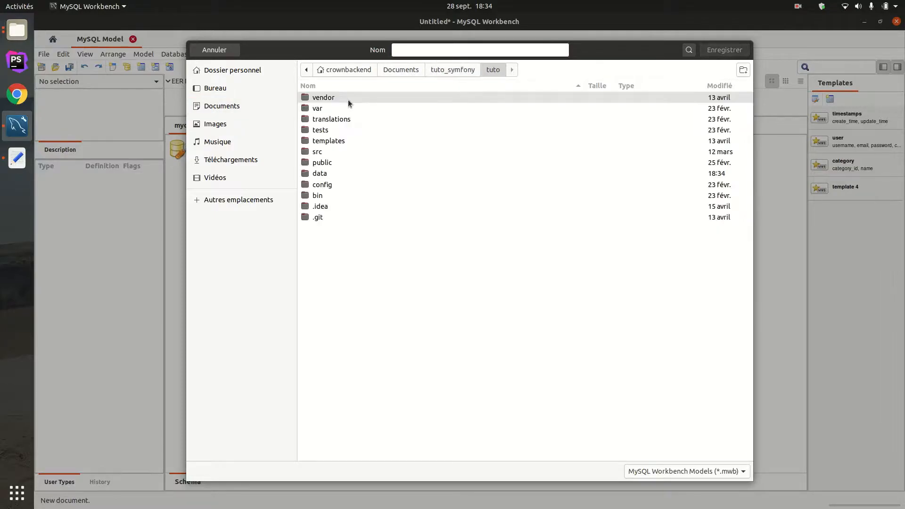
{"action": "double_click", "coordinate": [332, 175]}
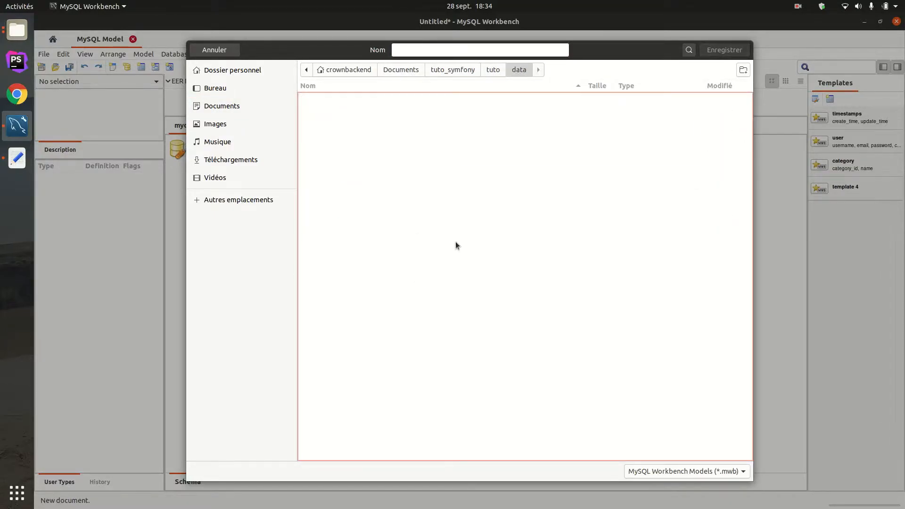
{"action": "left_click", "coordinate": [449, 46]}
{"action": "type", "text": "SchemaBlogSymfo"}
{"action": "key", "text": "Return"}
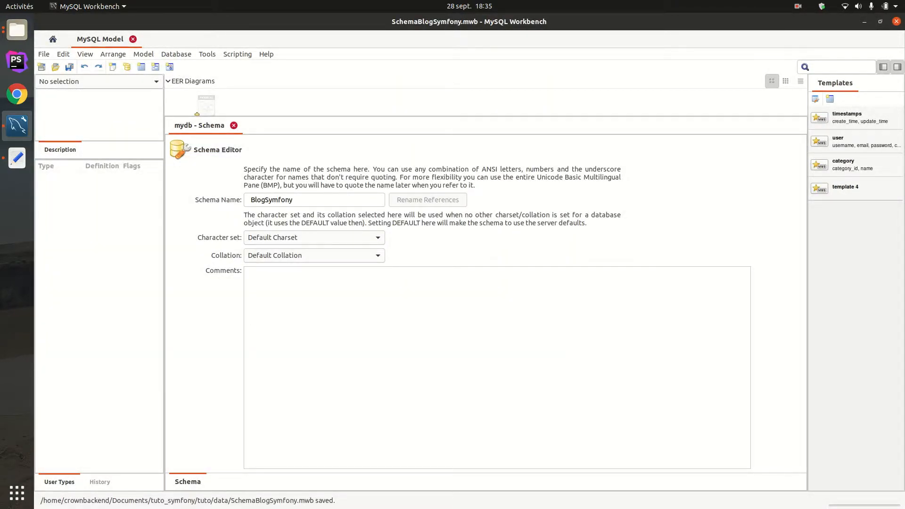
- Switch to the file manager to check for SchemaBlogSymfony.mwb in the data folder, and return to MySQL Workbench
{"action": "key", "text": "alt+Tab"}
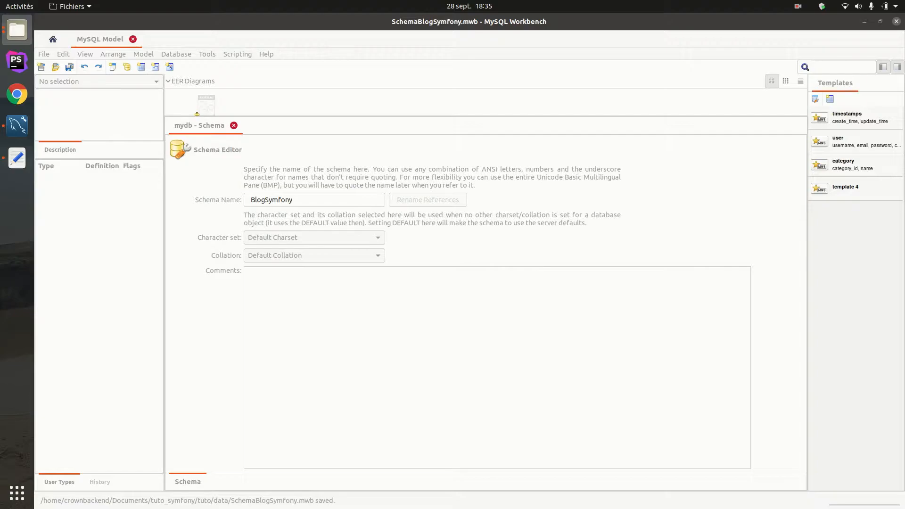
{"action": "left_click_drag", "start_coordinate": [904, 189], "coordinate": [693, 1]}
{"action": "left_click_drag", "start_coordinate": [290, 101], "coordinate": [152, 73]}
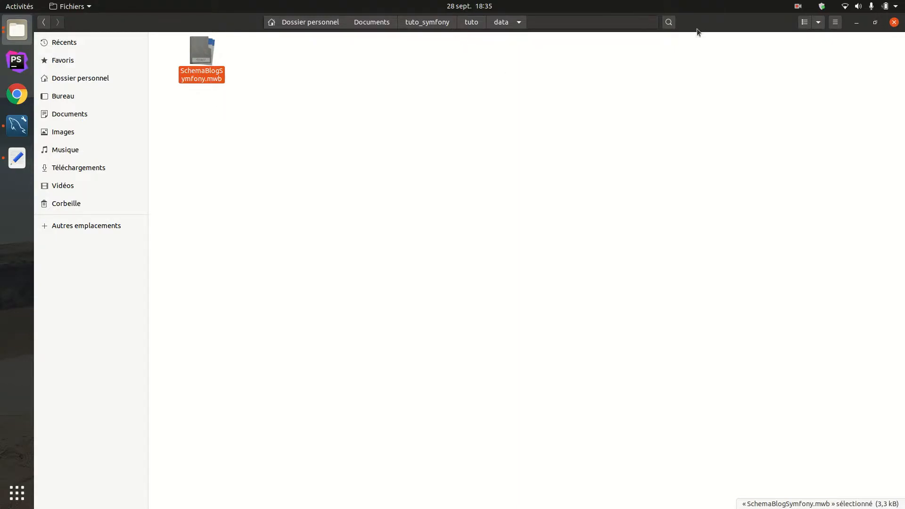
{"action": "left_click_drag", "start_coordinate": [723, 26], "coordinate": [904, 160]}
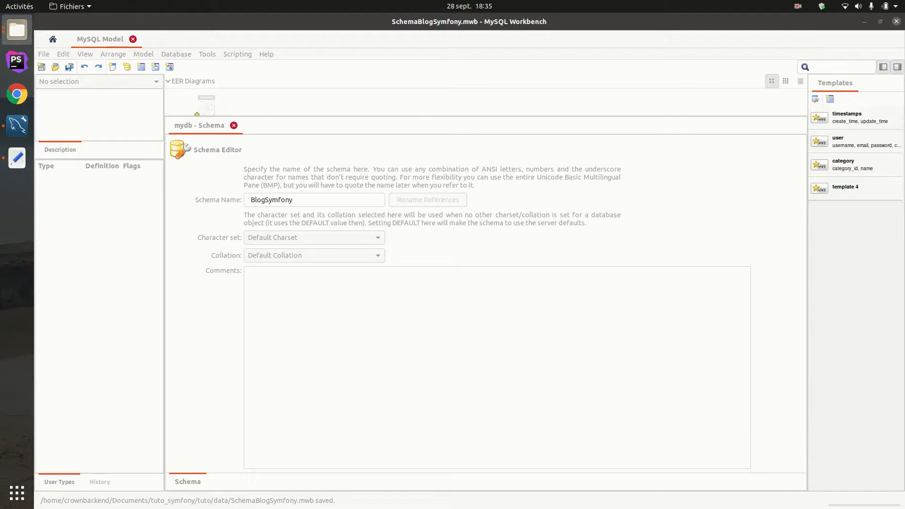
{"action": "left_click", "coordinate": [645, 226]}
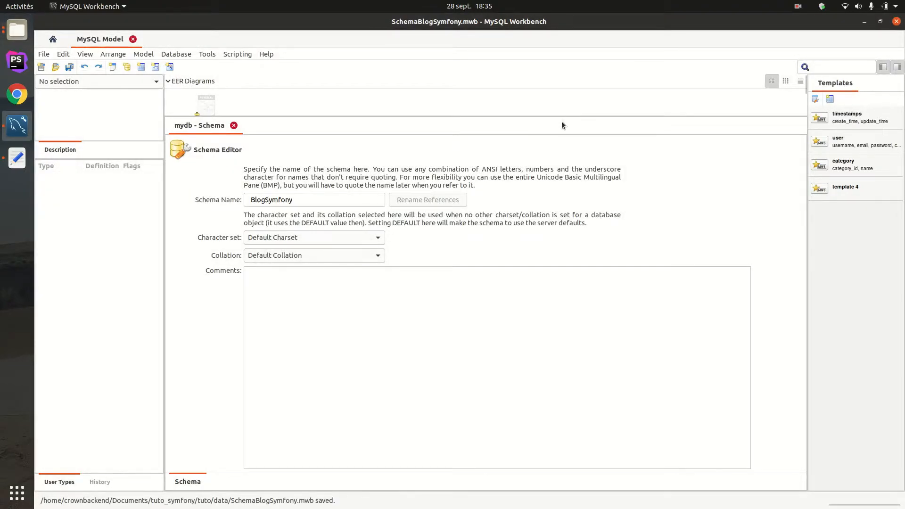
- Add an EER diagram to the model and place a table from template 4 near the middle of the canvas
{"action": "left_click_drag", "start_coordinate": [567, 116], "coordinate": [547, 202]}
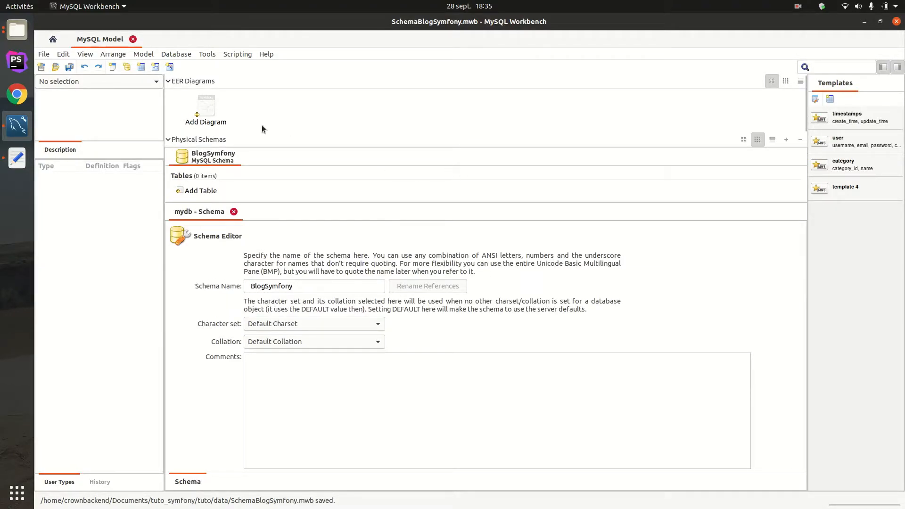
{"action": "double_click", "coordinate": [206, 112]}
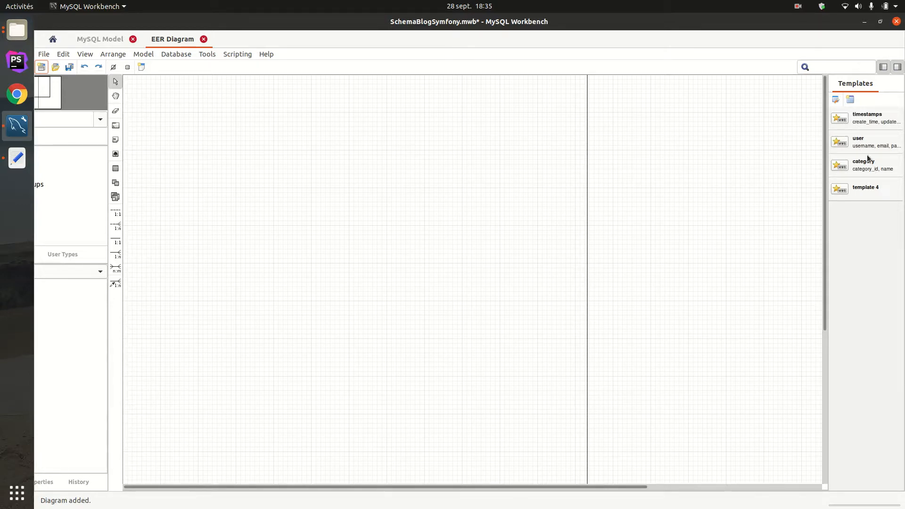
{"action": "double_click", "coordinate": [861, 197]}
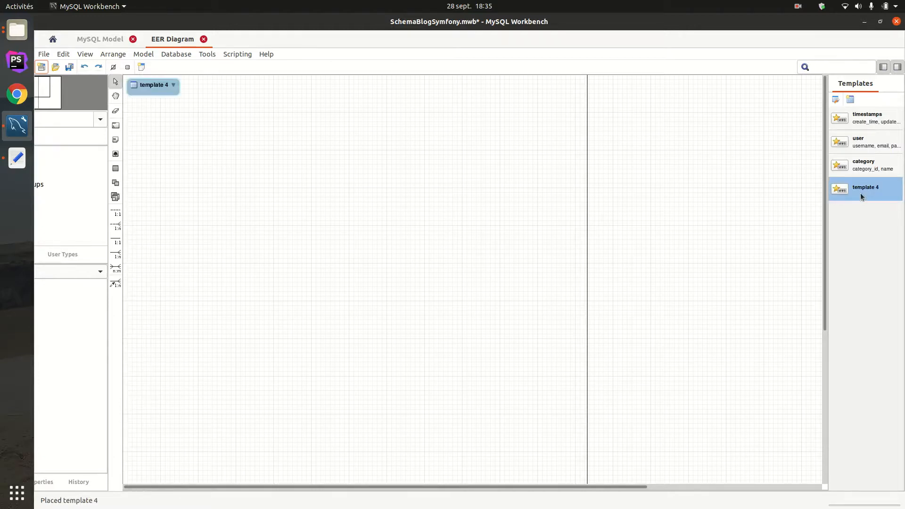
{"action": "left_click_drag", "start_coordinate": [157, 89], "coordinate": [420, 222]}
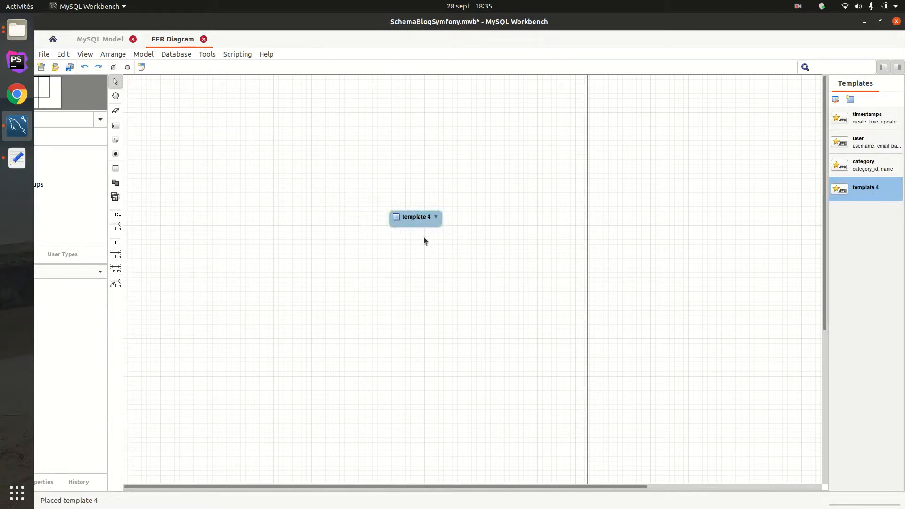
- Place tables from the user and category templates in the upper part of the diagram, with category to the right of user
{"action": "double_click", "coordinate": [865, 146]}
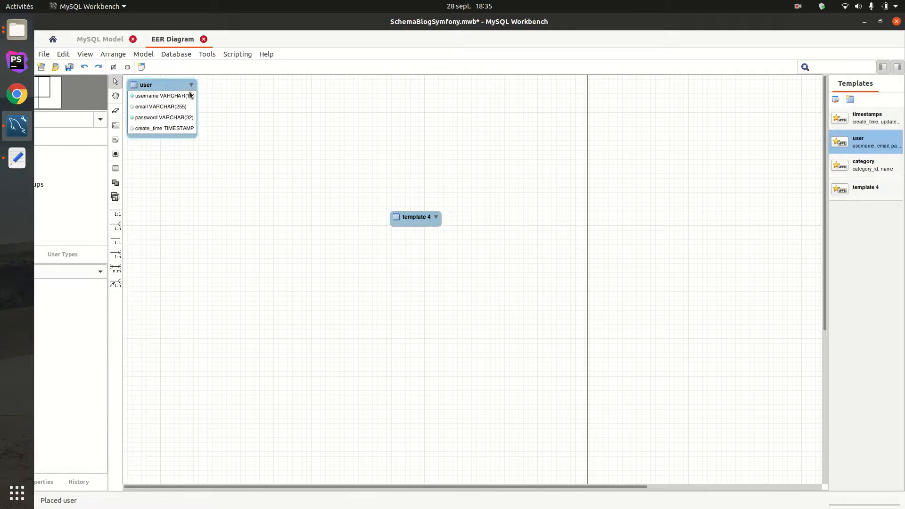
{"action": "left_click_drag", "start_coordinate": [163, 84], "coordinate": [295, 134]}
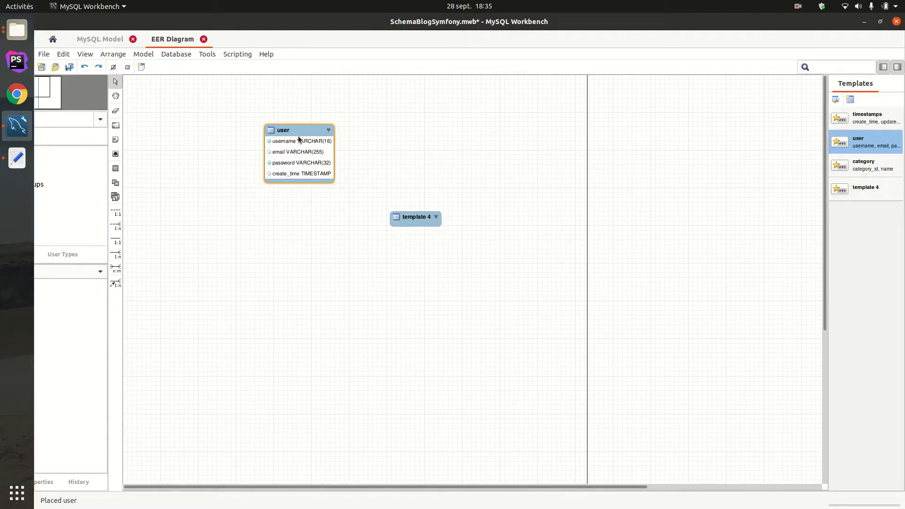
{"action": "left_click", "coordinate": [419, 180]}
{"action": "left_click", "coordinate": [304, 134]}
{"action": "double_click", "coordinate": [867, 169]}
{"action": "left_click_drag", "start_coordinate": [144, 83], "coordinate": [487, 123]}
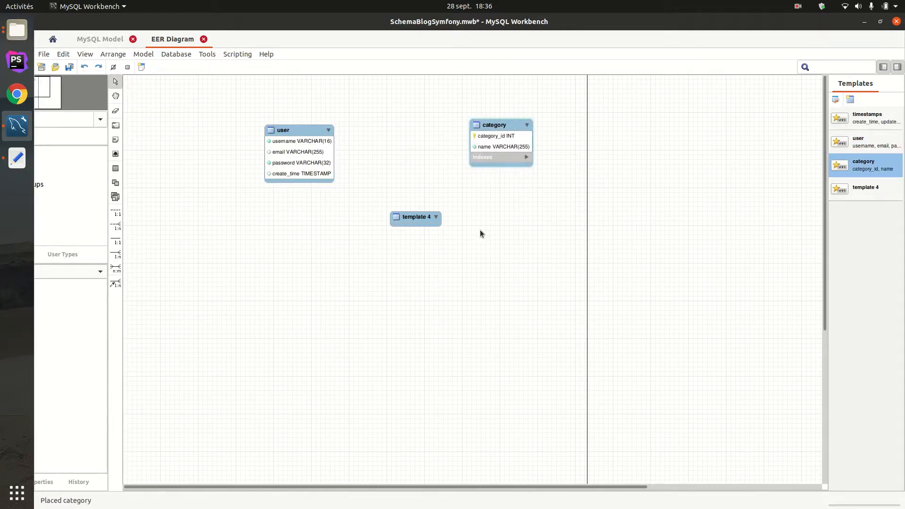
- Delete the template 4 table from the diagram
{"action": "left_click", "coordinate": [416, 221]}
{"action": "left_click", "coordinate": [491, 127]}
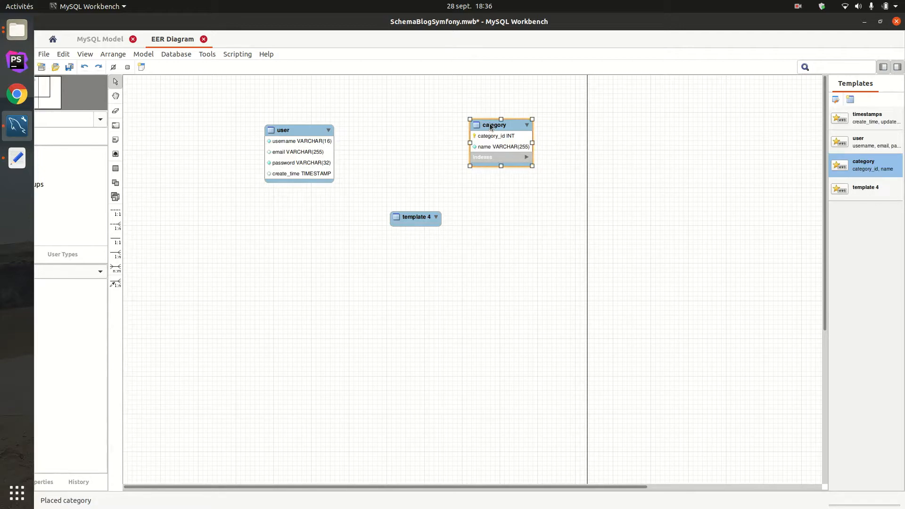
{"action": "double_click", "coordinate": [491, 126]}
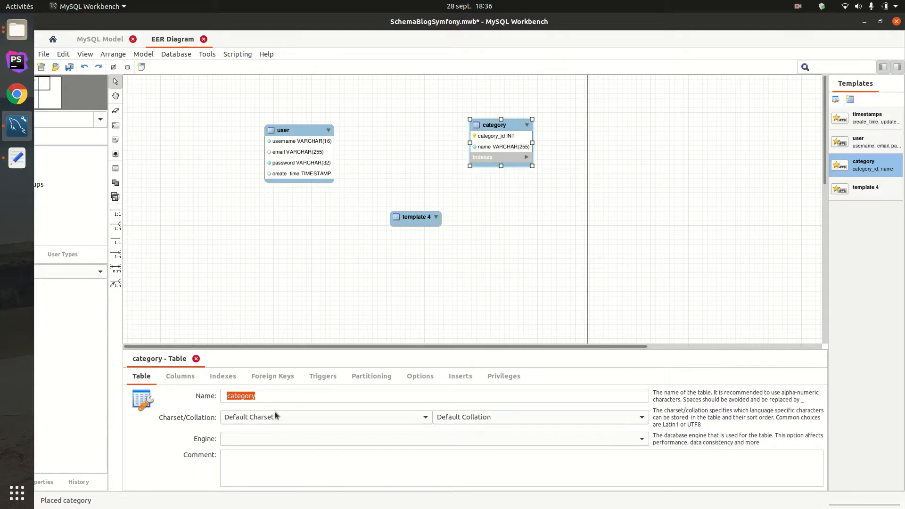
{"action": "left_click", "coordinate": [196, 358]}
{"action": "left_click", "coordinate": [409, 217]}
{"action": "key", "text": "Delete"}
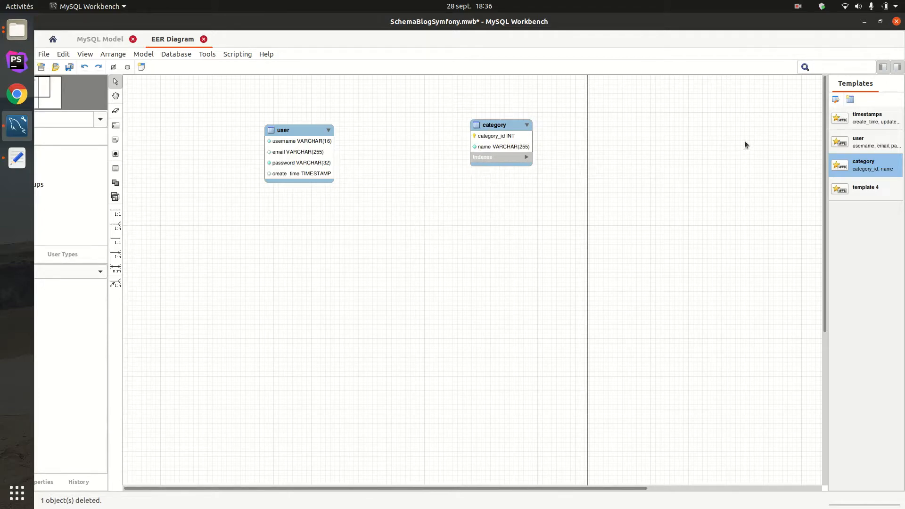
- Rename the template 4 table template as article and close the template manager
{"action": "left_click", "coordinate": [835, 101]}
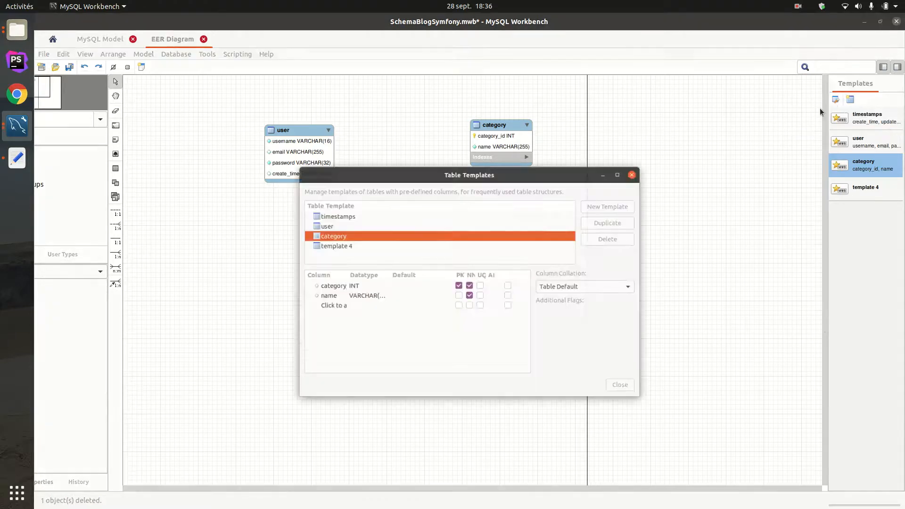
{"action": "double_click", "coordinate": [329, 230]}
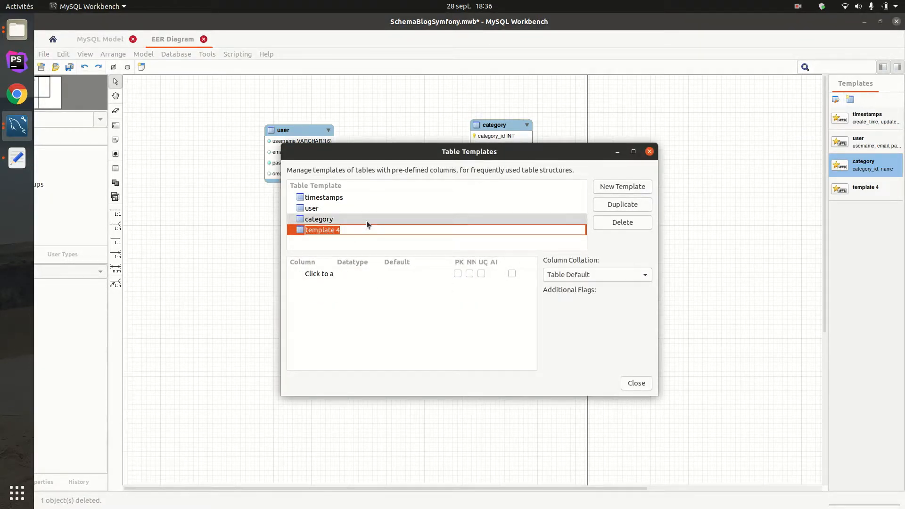
{"action": "type", "text": "ari"}
{"action": "key", "text": "BackSpace"}
{"action": "type", "text": "ticle"}
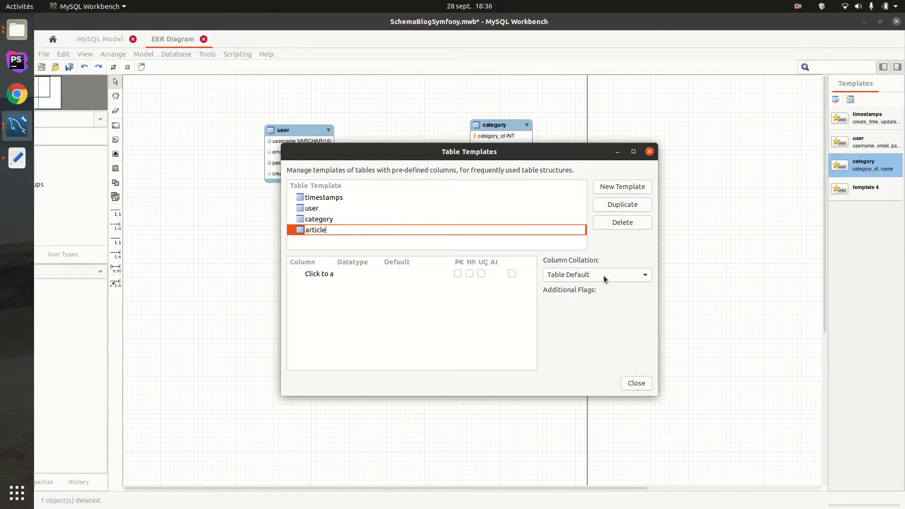
{"action": "left_click", "coordinate": [584, 276]}
{"action": "left_click", "coordinate": [383, 276]}
{"action": "left_click", "coordinate": [332, 277]}
{"action": "left_click", "coordinate": [332, 278]}
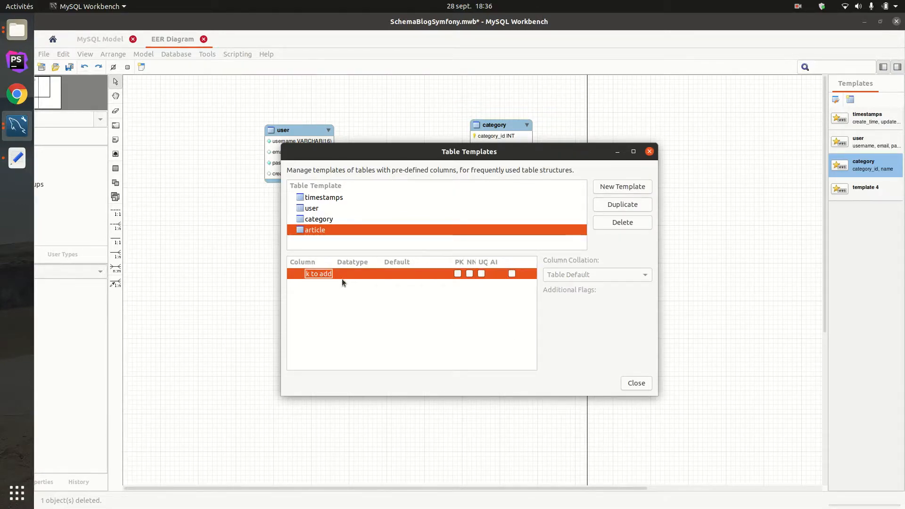
{"action": "left_click", "coordinate": [637, 383]}
- Move the category table closer to the user table and open it in an enlarged table editor
{"action": "left_click_drag", "start_coordinate": [515, 137], "coordinate": [474, 164]}
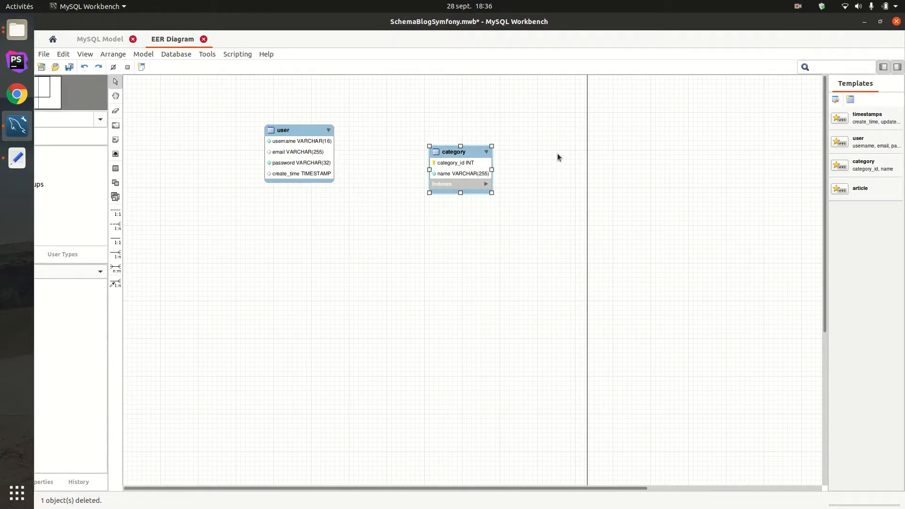
{"action": "left_click_drag", "start_coordinate": [384, 112], "coordinate": [471, 204]}
{"action": "double_click", "coordinate": [469, 157]}
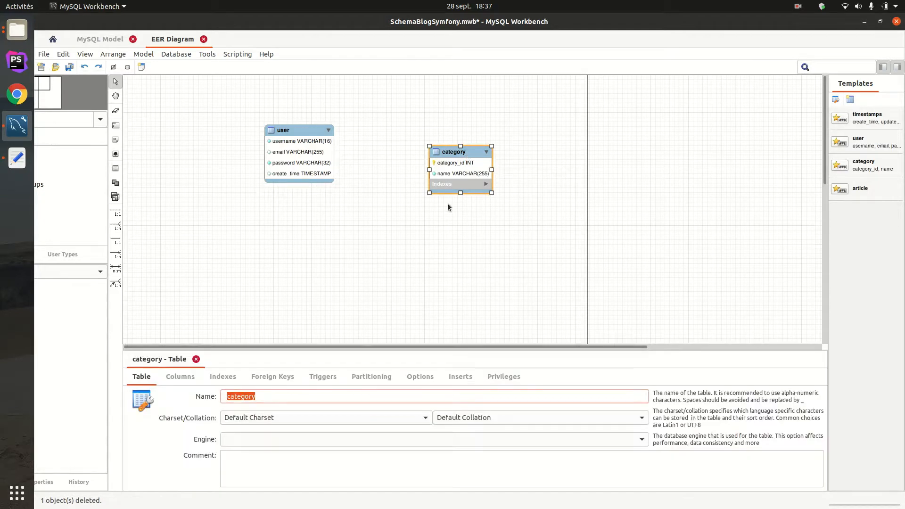
{"action": "left_click_drag", "start_coordinate": [598, 351], "coordinate": [623, 316]}
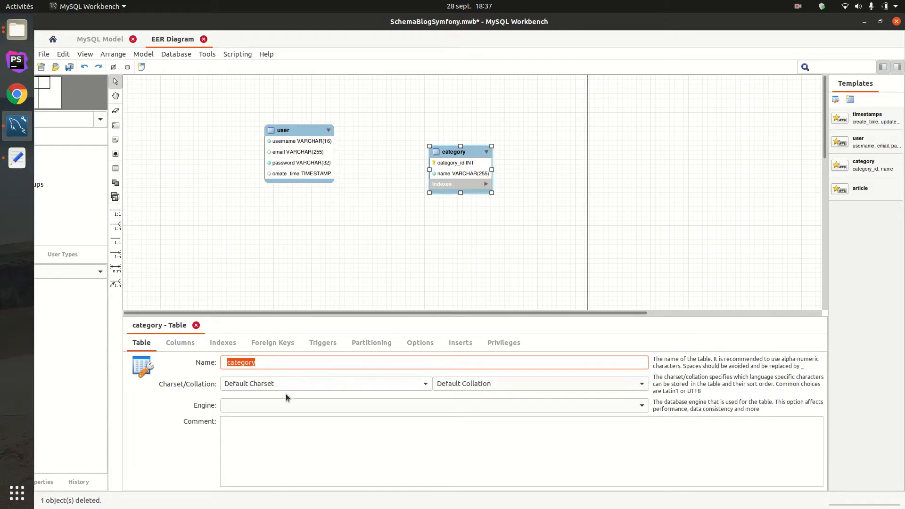
- Add a column named slug below the name column of the category table
{"action": "left_click", "coordinate": [181, 345]}
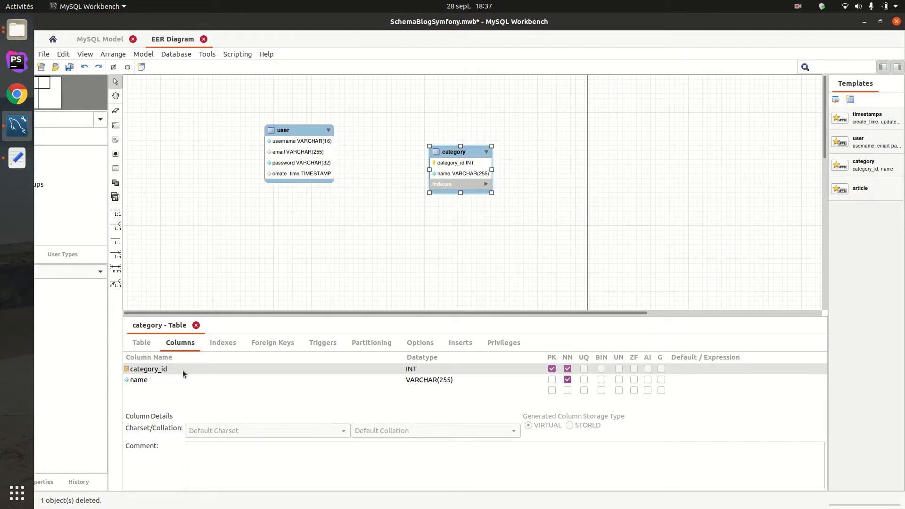
{"action": "left_click", "coordinate": [142, 391]}
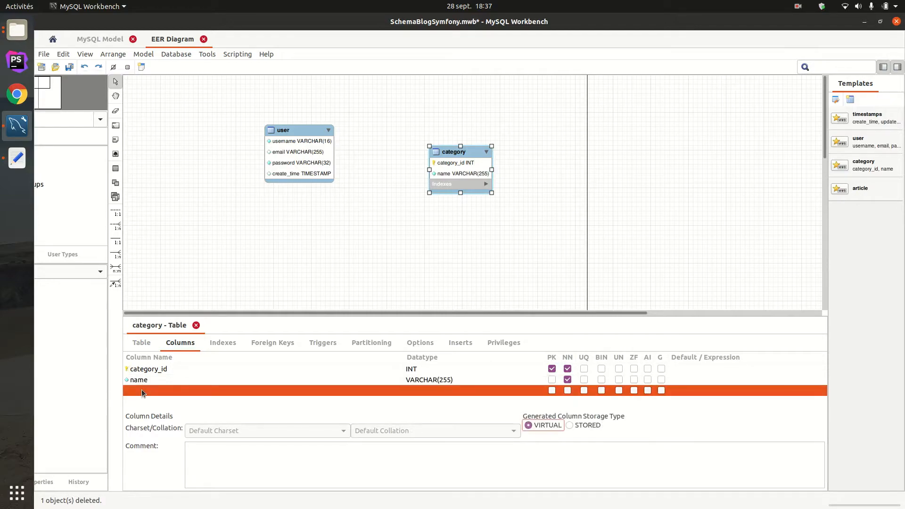
{"action": "left_click", "coordinate": [142, 391]}
{"action": "double_click", "coordinate": [168, 391]}
{"action": "type", "text": "slug"}
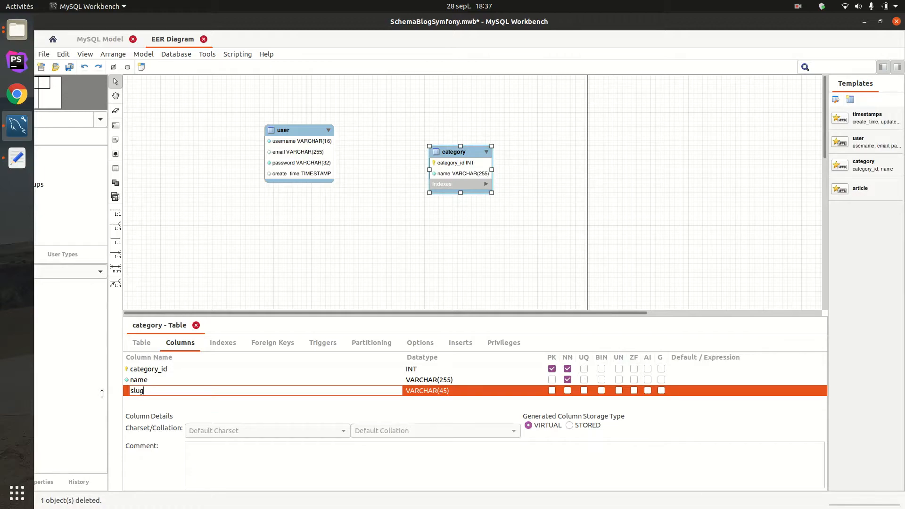
- Set the slug column's datatype to VARCHAR(255)
{"action": "left_click", "coordinate": [443, 391]}
{"action": "key", "text": "BackSpace"}
{"action": "key", "text": "BackSpace"}
{"action": "key", "text": "BackSpace"}
{"action": "type", "text": "25"}
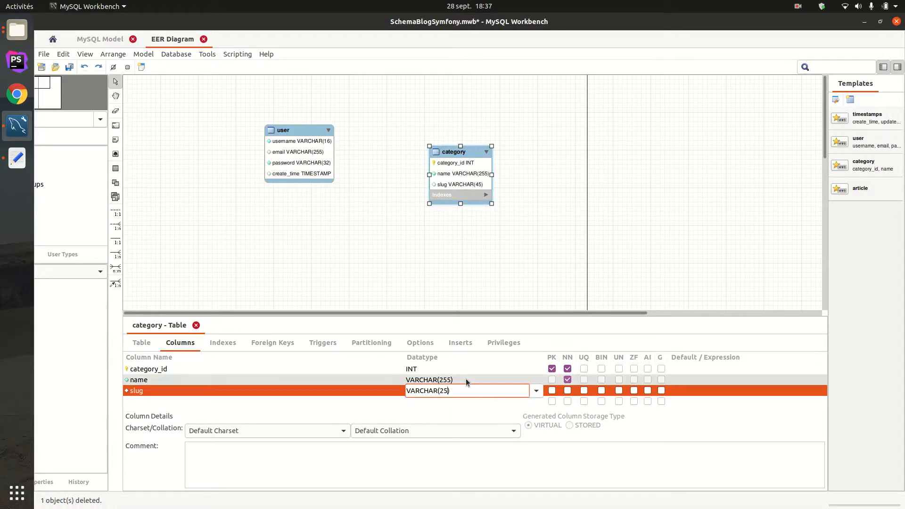
{"action": "key", "text": "Return"}
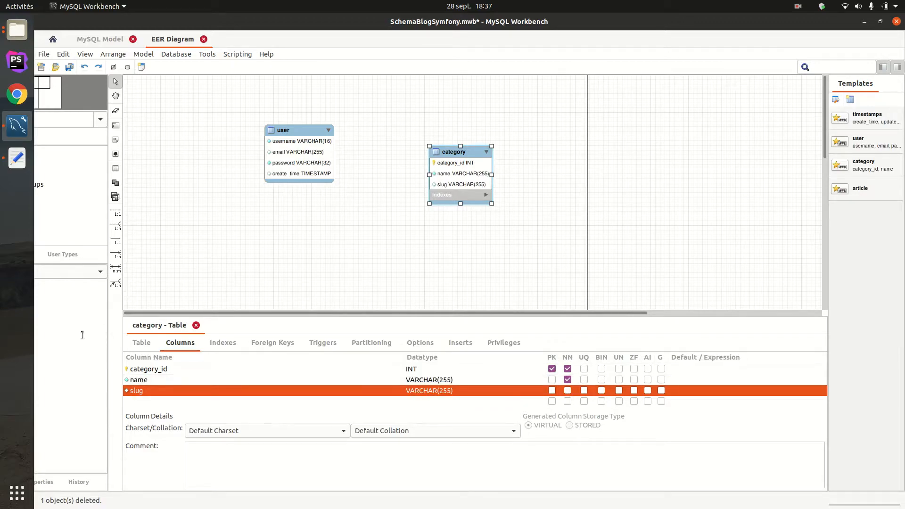
- Move the category table up and right, and place a second table from the category template below it
{"action": "left_click_drag", "start_coordinate": [456, 152], "coordinate": [518, 104]}
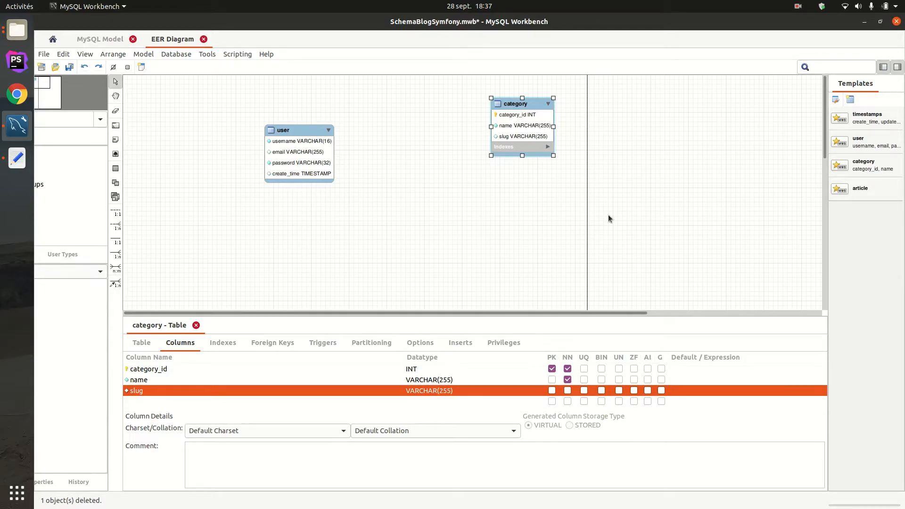
{"action": "left_click", "coordinate": [861, 194]}
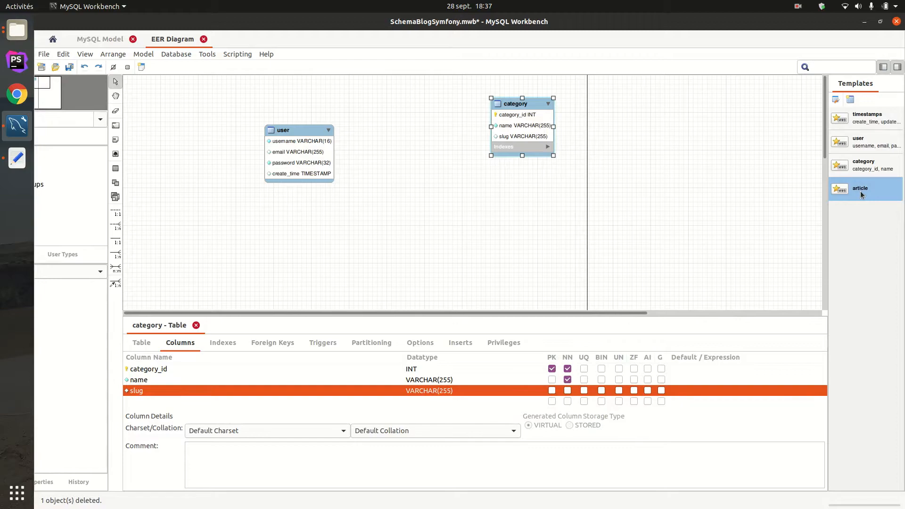
{"action": "double_click", "coordinate": [864, 165]}
{"action": "left_click_drag", "start_coordinate": [168, 88], "coordinate": [455, 187]}
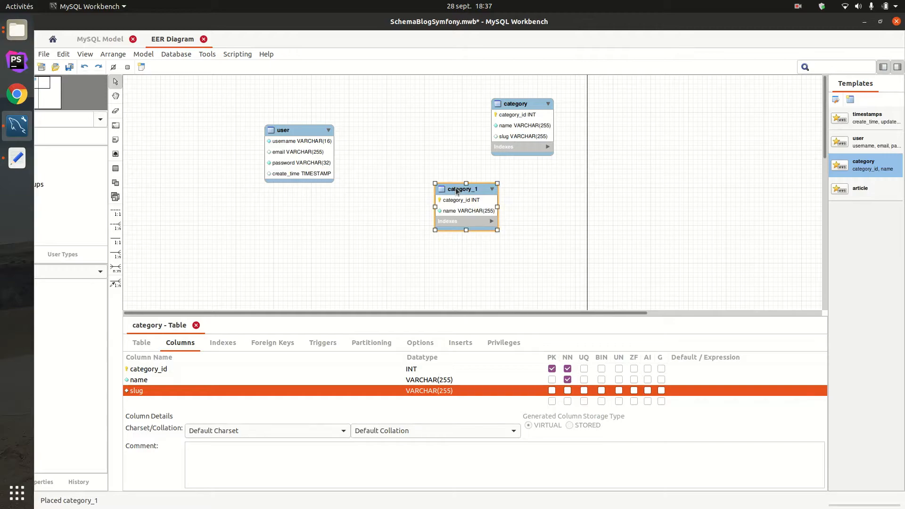
- Rename the category_1 table as article and show its columns
{"action": "left_click", "coordinate": [141, 342]}
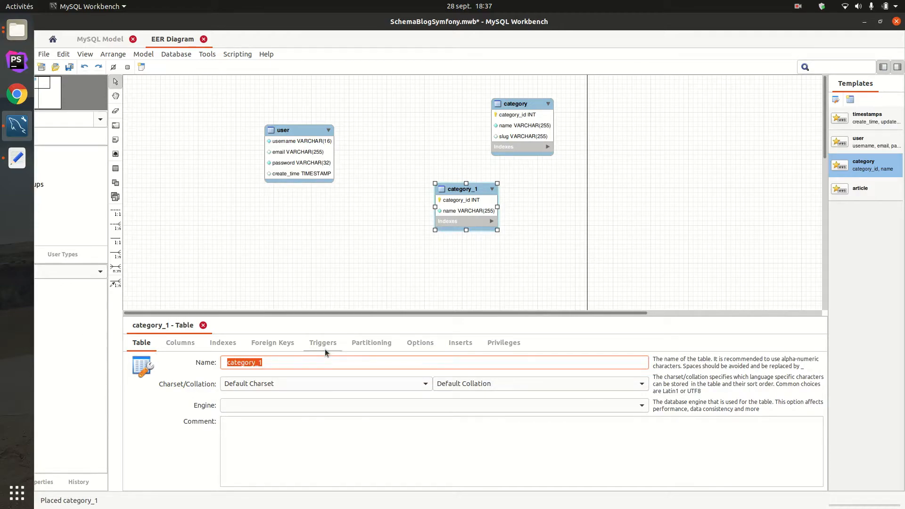
{"action": "type", "text": "article"}
{"action": "key", "text": "Return"}
{"action": "left_click", "coordinate": [179, 342]}
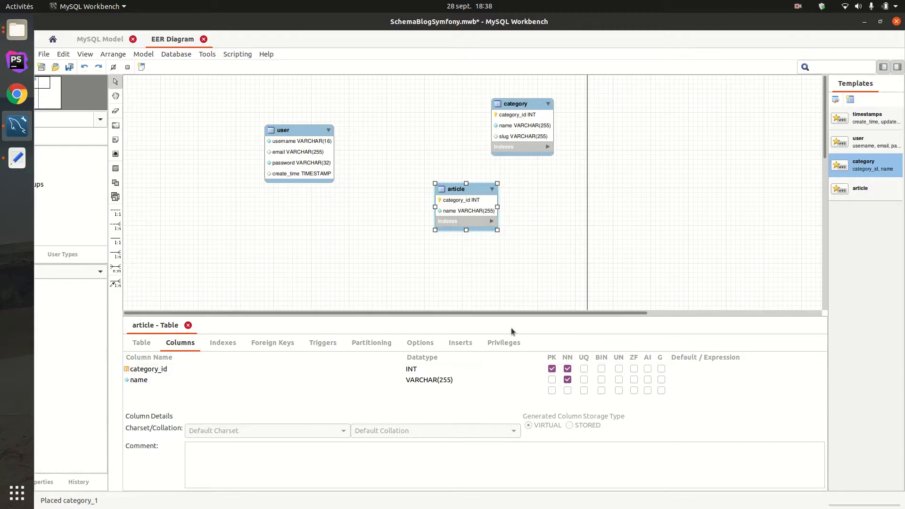
- Switch to the text editor to examine the properties of the Article class in Article.php, and return to MySQL Workbench
{"action": "left_click", "coordinate": [23, 164]}
{"action": "left_click_drag", "start_coordinate": [904, 311], "coordinate": [565, 3]}
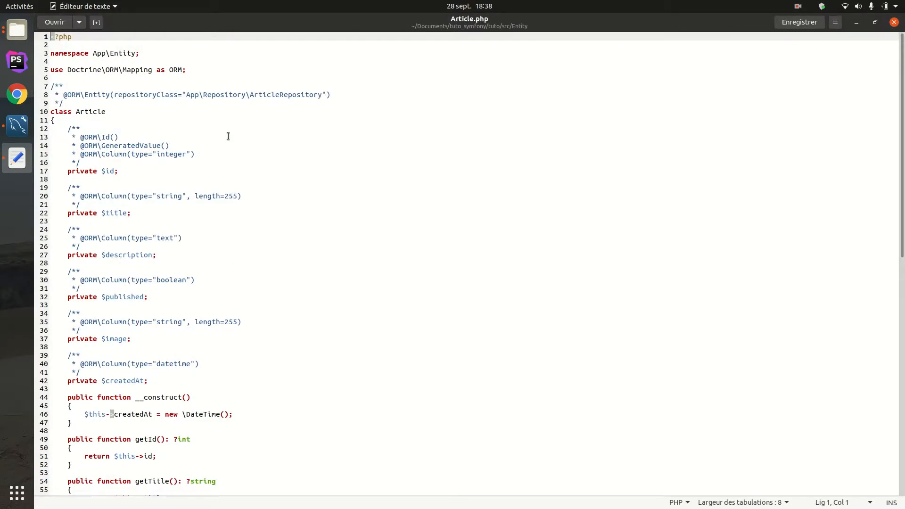
{"action": "left_click_drag", "start_coordinate": [540, 64], "coordinate": [471, 508]}
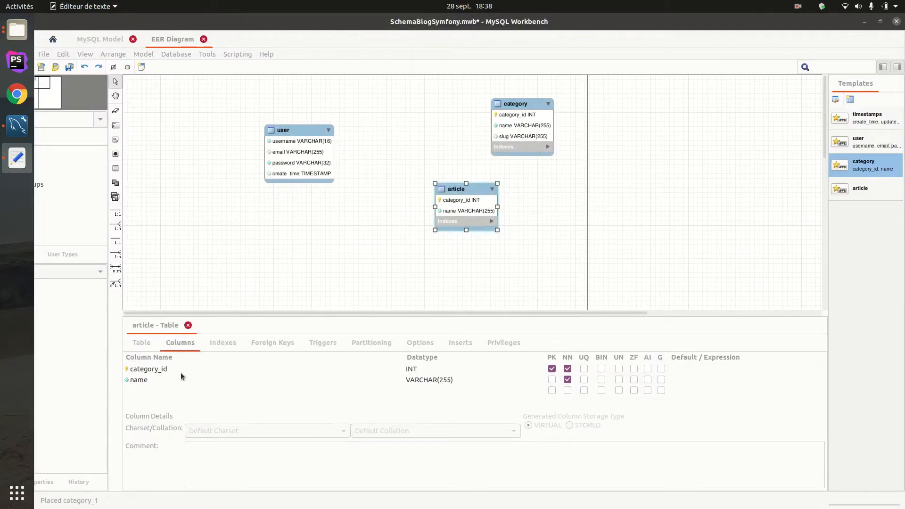
- Rename the article table's name column as title and add a description column below it
{"action": "double_click", "coordinate": [153, 382]}
{"action": "type", "text": "title"}
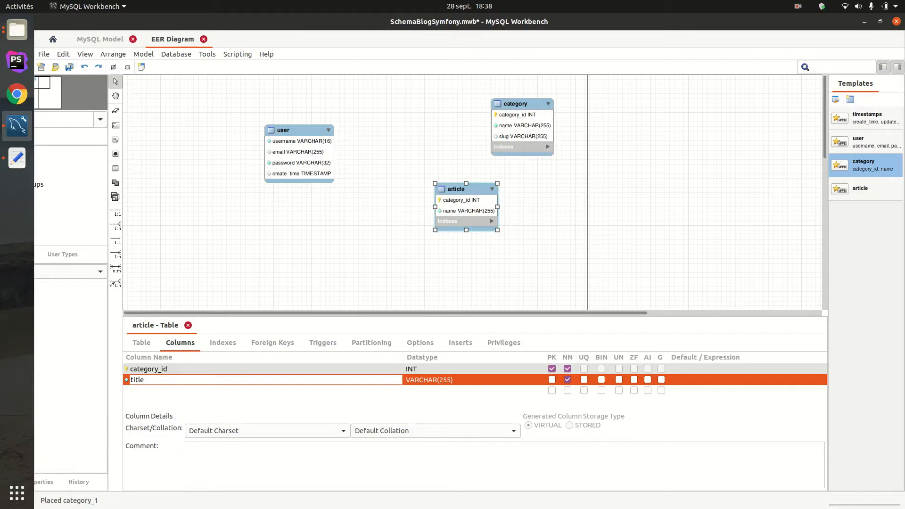
{"action": "left_click", "coordinate": [188, 390]}
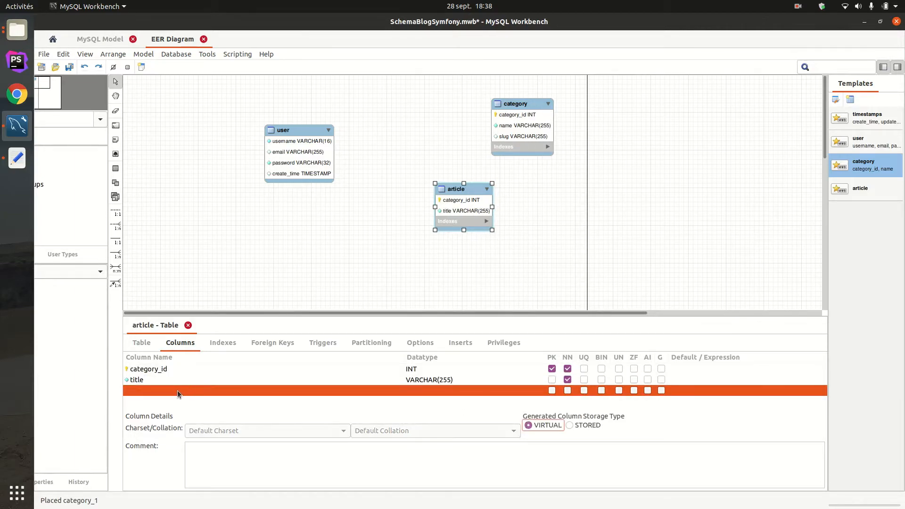
{"action": "left_click", "coordinate": [178, 391]}
{"action": "left_click_drag", "start_coordinate": [178, 391], "coordinate": [119, 393]}
{"action": "type", "text": "description"}
{"action": "key", "text": "Return"}
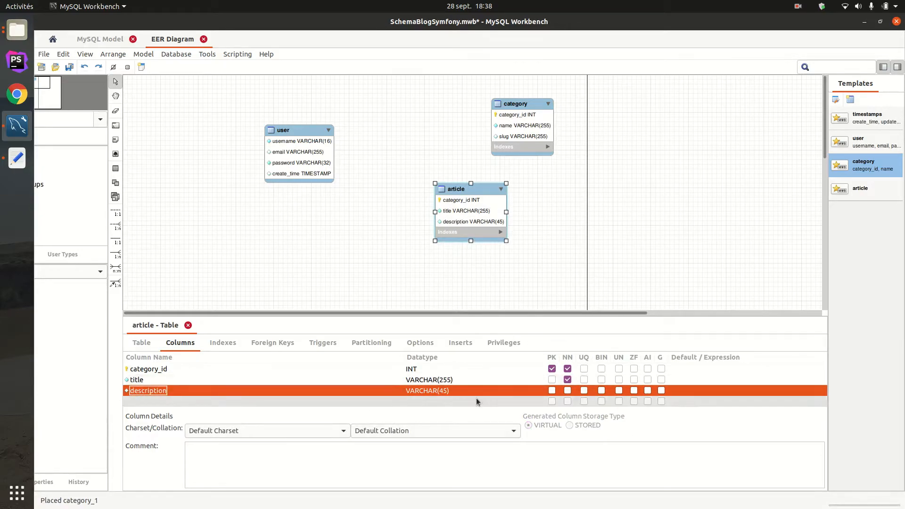
- Try to set the description column's datatype to TEXT()
{"action": "left_click", "coordinate": [451, 390]}
{"action": "key", "text": "ctrl+a"}
{"action": "type", "text": "tex"}
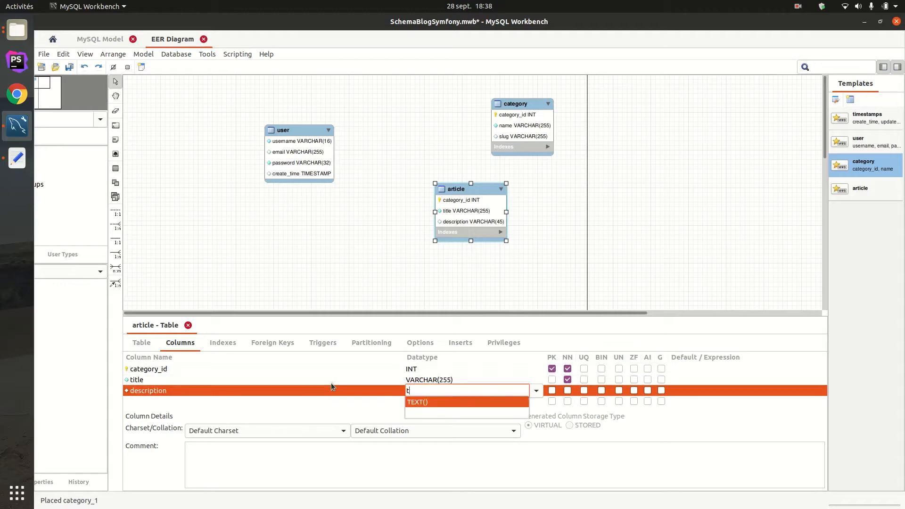
{"action": "key", "text": "Escape"}
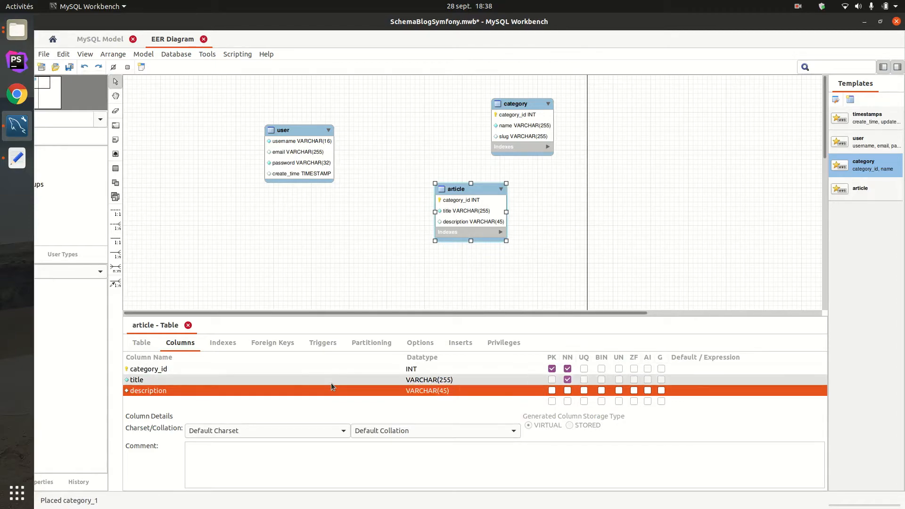
{"action": "left_click", "coordinate": [467, 393]}
{"action": "left_click", "coordinate": [535, 394]}
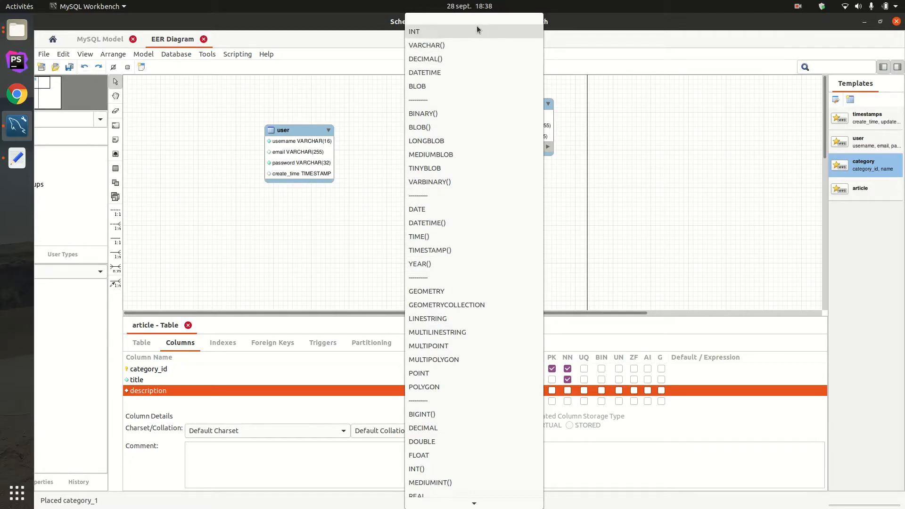
{"action": "scroll", "coordinate": [454, 141], "scroll_direction": "down", "scroll_amount": 3}
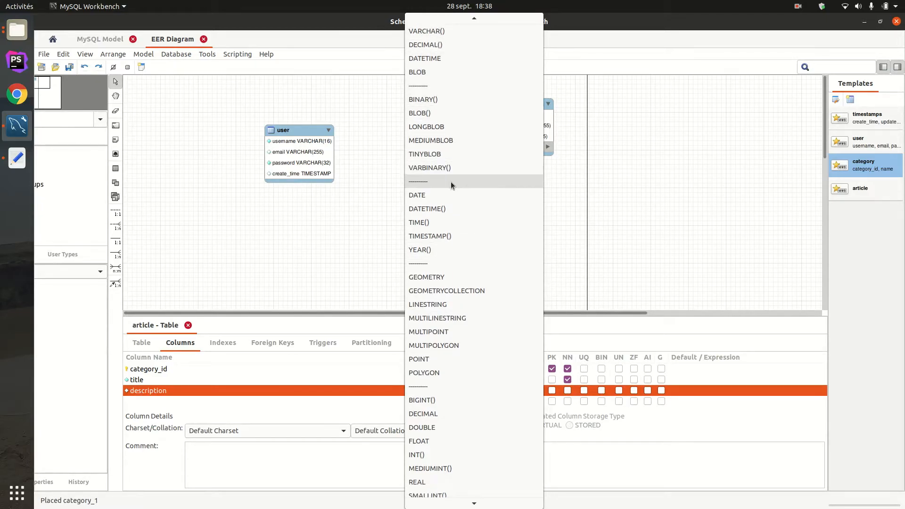
{"action": "scroll", "coordinate": [466, 318], "scroll_direction": "down", "scroll_amount": 10}
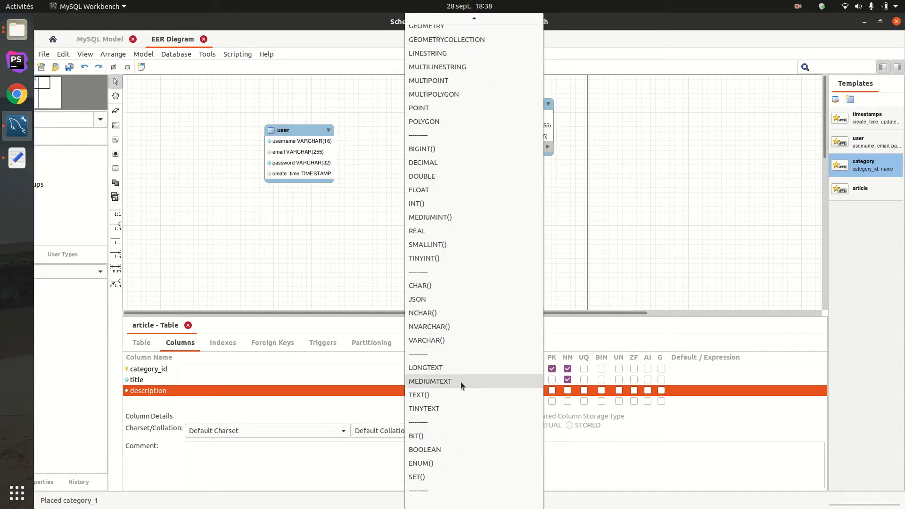
{"action": "left_click", "coordinate": [434, 397]}
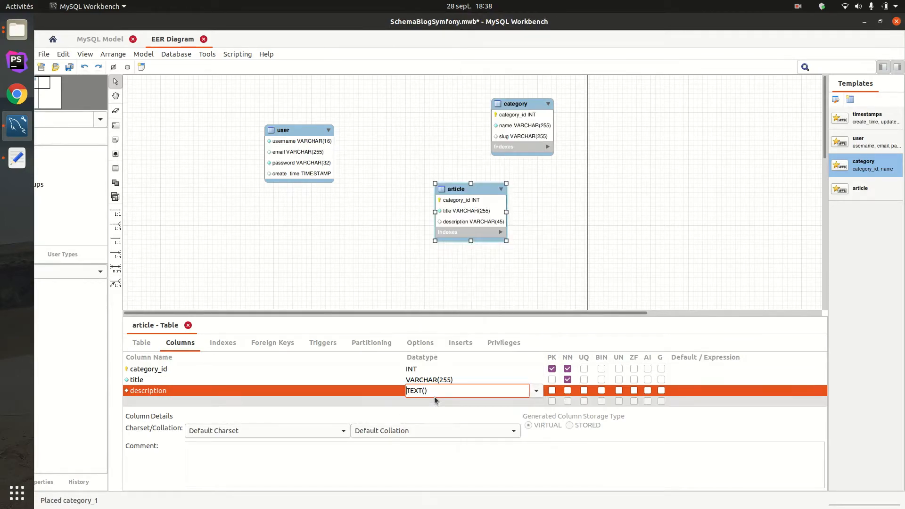
{"action": "left_click", "coordinate": [327, 401]}
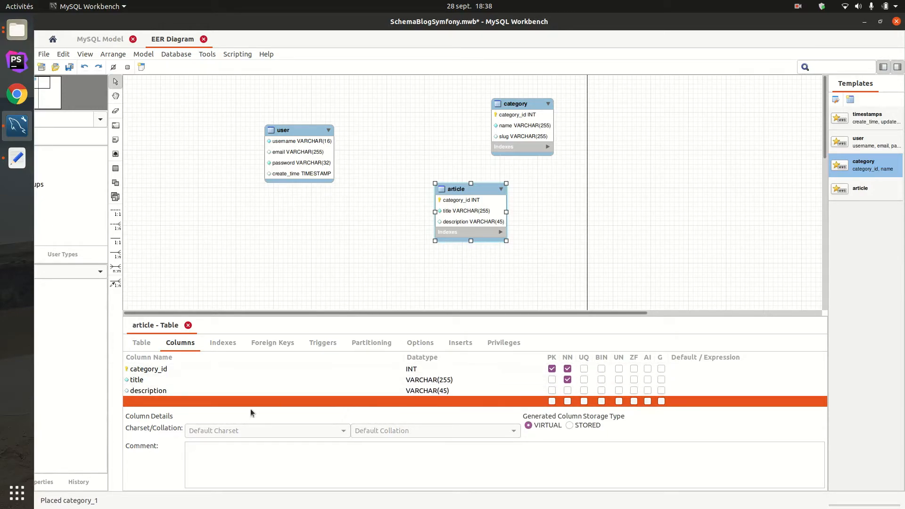
- Add a publishedAt column with the DATETIME datatype below description in the article table
{"action": "left_click", "coordinate": [159, 405]}
{"action": "type", "text": "publishedAT"}
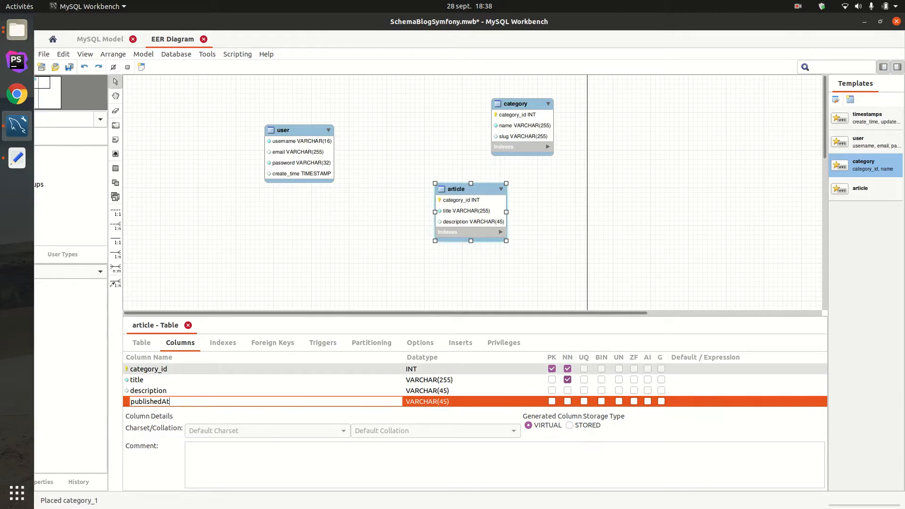
{"action": "key", "text": "Tab"}
{"action": "left_click", "coordinate": [538, 397]}
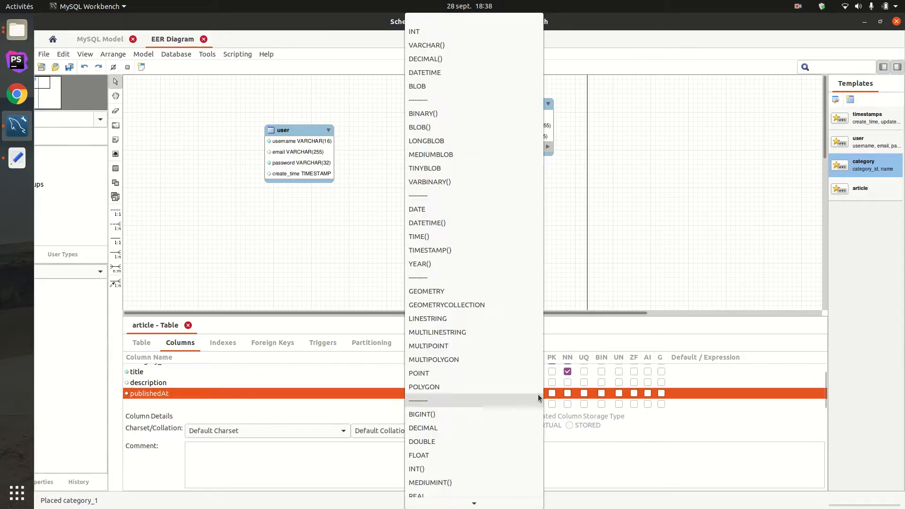
{"action": "left_click", "coordinate": [442, 70]}
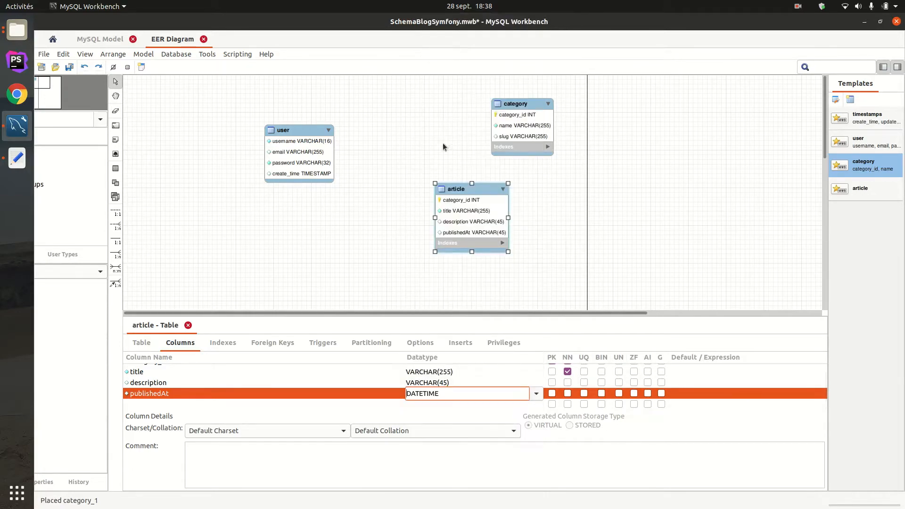
- Add an image column below publishedAt in the article table
{"action": "left_click", "coordinate": [184, 406]}
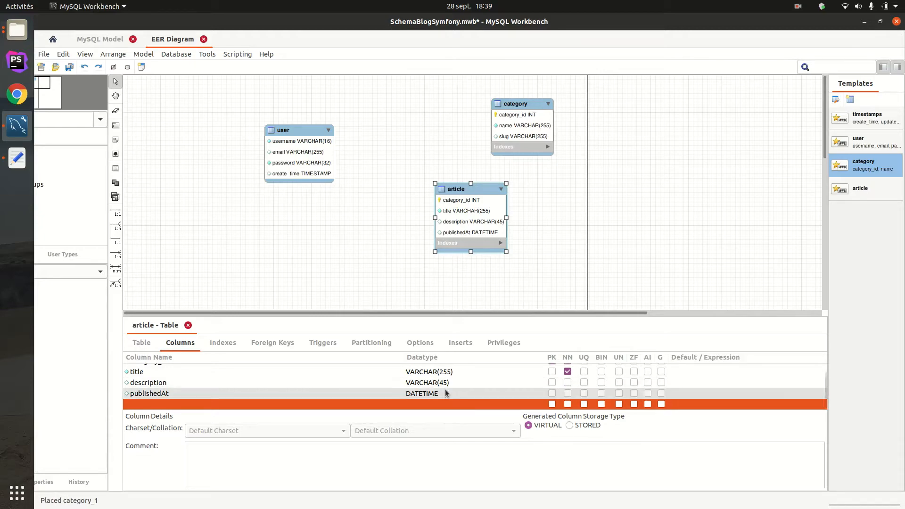
{"action": "double_click", "coordinate": [157, 404]}
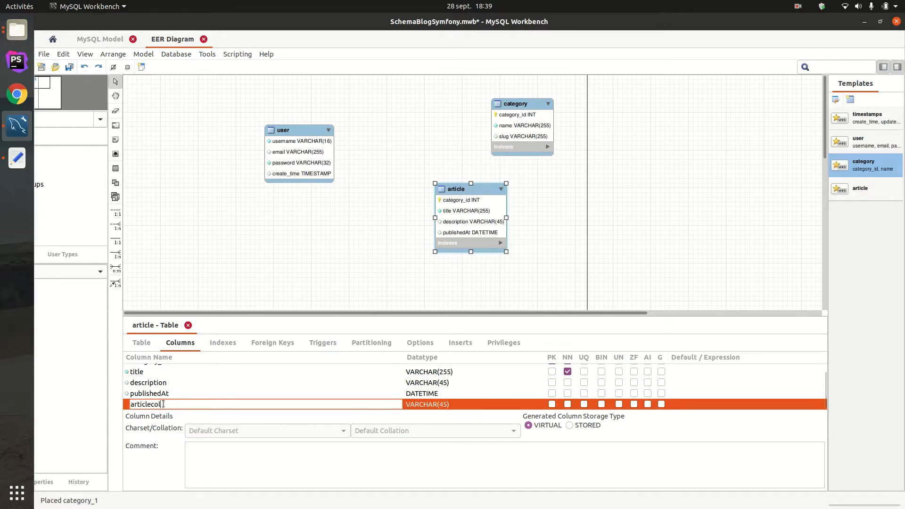
{"action": "key", "text": "Return"}
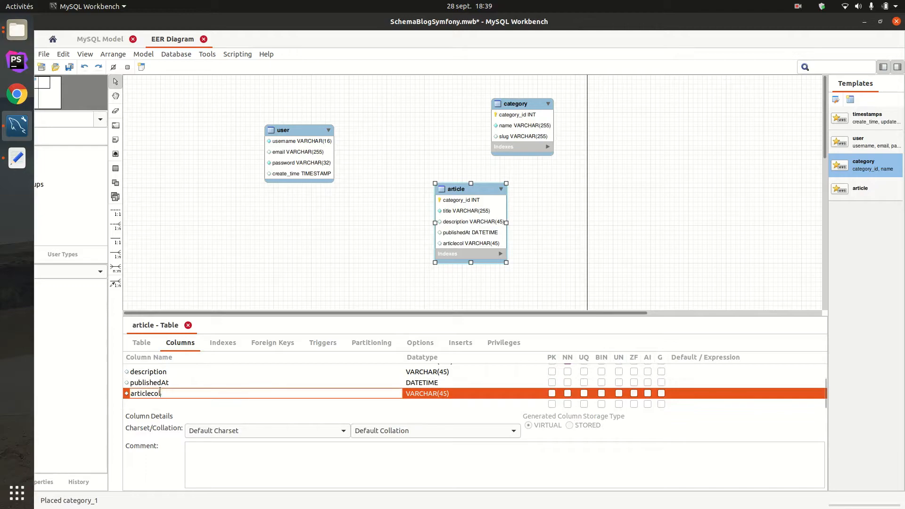
{"action": "type", "text": "image"}
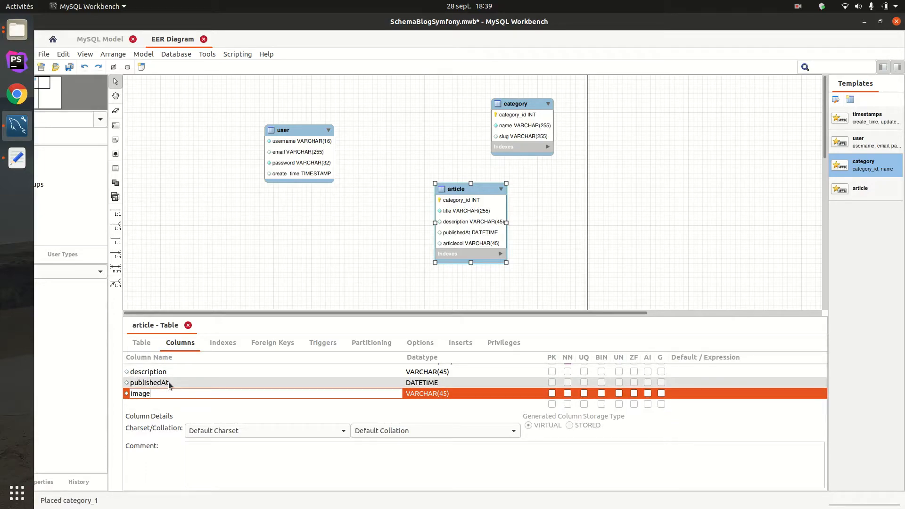
- Add a createdAt column below image in the article table
{"action": "double_click", "coordinate": [196, 403]}
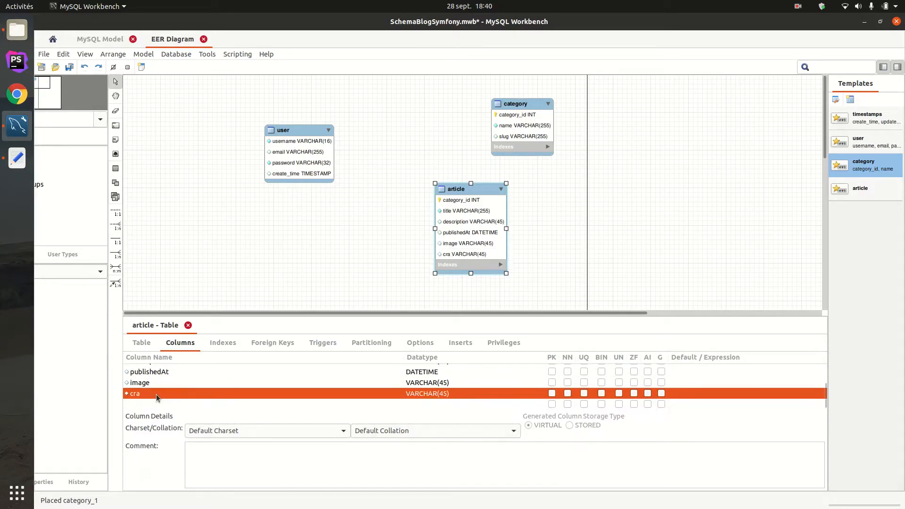
{"action": "double_click", "coordinate": [156, 395]}
{"action": "key", "text": "BackSpace"}
{"action": "type", "text": "eated"}
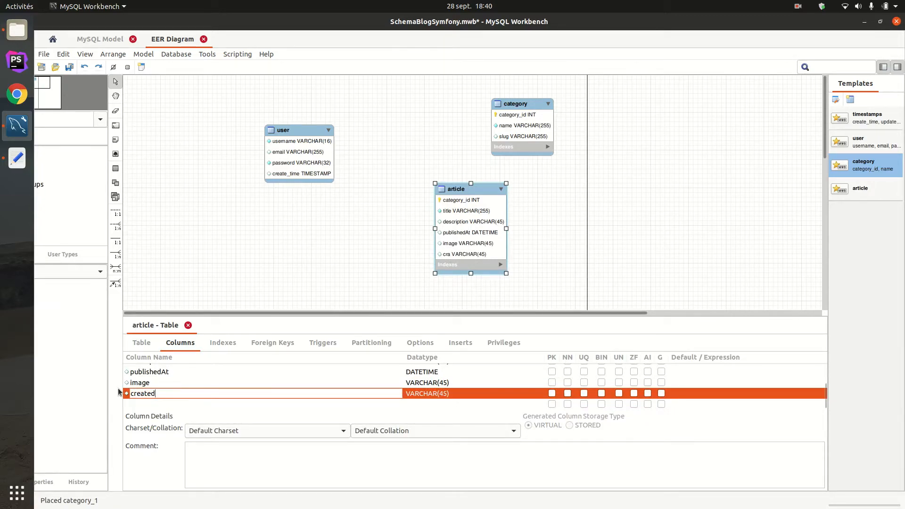
{"action": "type", "text": "At"}
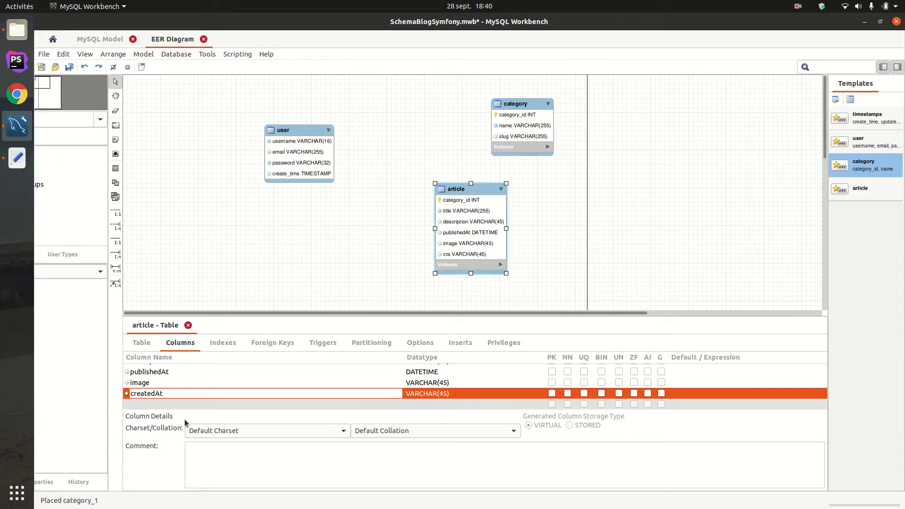
- Try to set the article table's createdAt column to the DATETIME() datatype
{"action": "left_click", "coordinate": [445, 394]}
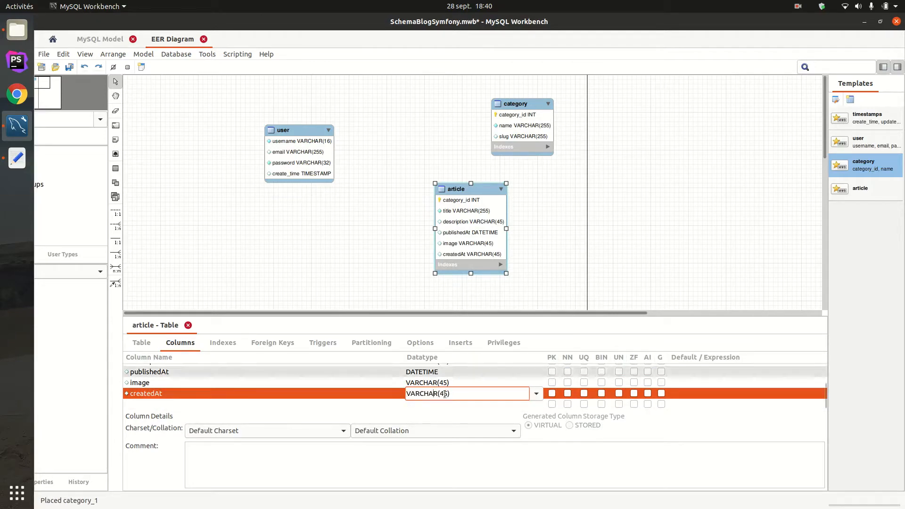
{"action": "left_click", "coordinate": [537, 394]}
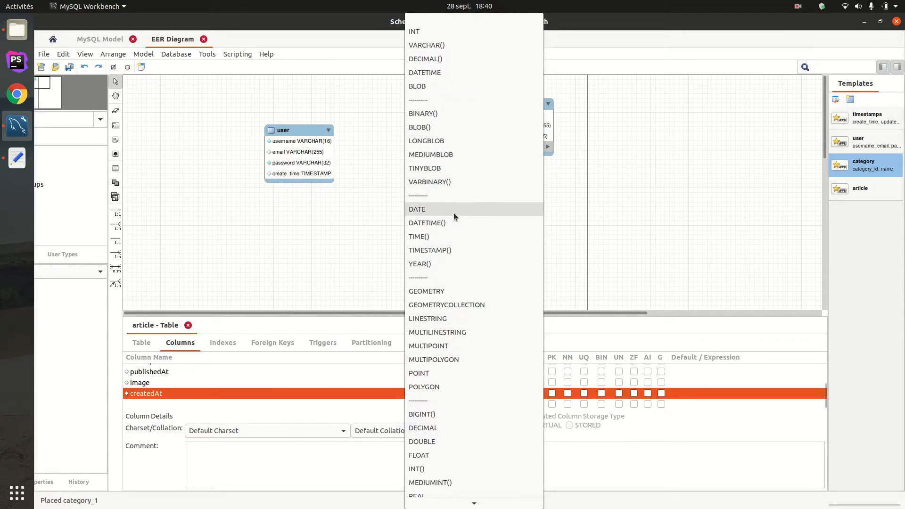
{"action": "left_click", "coordinate": [446, 223]}
{"action": "left_click", "coordinate": [334, 248]}
- Arrange the user, article and category tables in a spaced row across the diagram and add another table from the category template
{"action": "left_click_drag", "start_coordinate": [474, 189], "coordinate": [427, 137]}
{"action": "left_click_drag", "start_coordinate": [573, 107], "coordinate": [583, 110]}
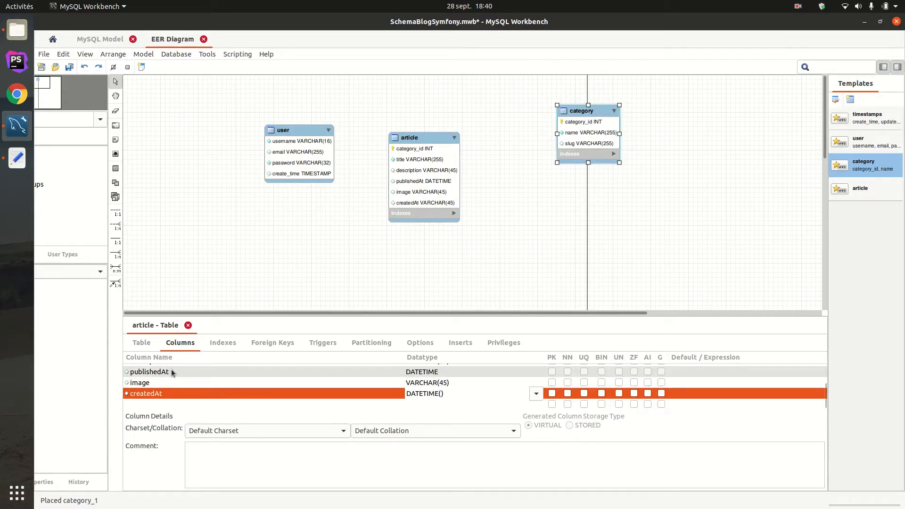
{"action": "left_click_drag", "start_coordinate": [646, 189], "coordinate": [550, 237]}
{"action": "left_click", "coordinate": [410, 137]}
{"action": "left_click_drag", "start_coordinate": [411, 138], "coordinate": [459, 121]}
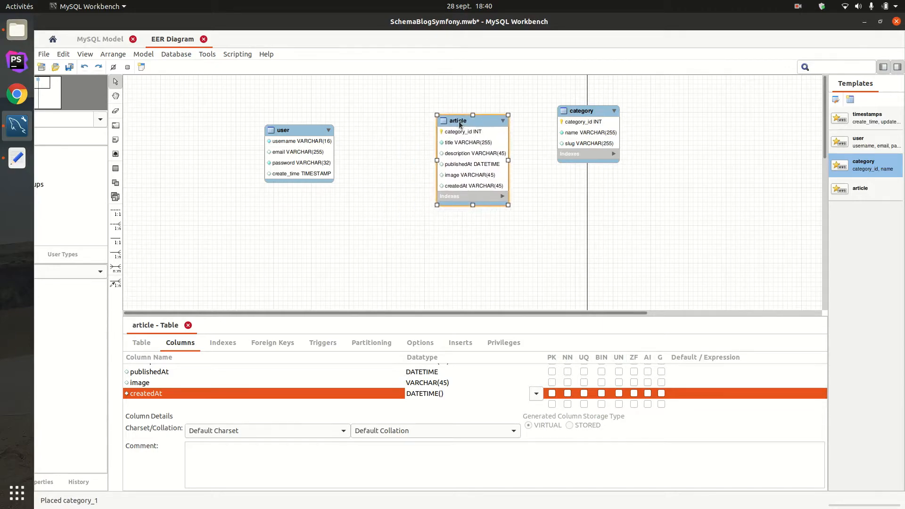
{"action": "left_click_drag", "start_coordinate": [581, 114], "coordinate": [618, 112]}
{"action": "left_click_drag", "start_coordinate": [448, 126], "coordinate": [490, 111]}
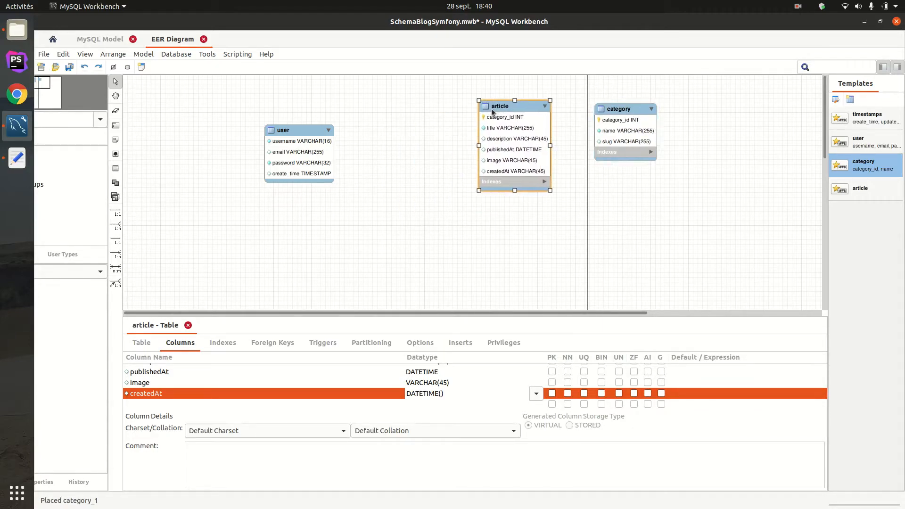
{"action": "left_click_drag", "start_coordinate": [296, 147], "coordinate": [310, 106]}
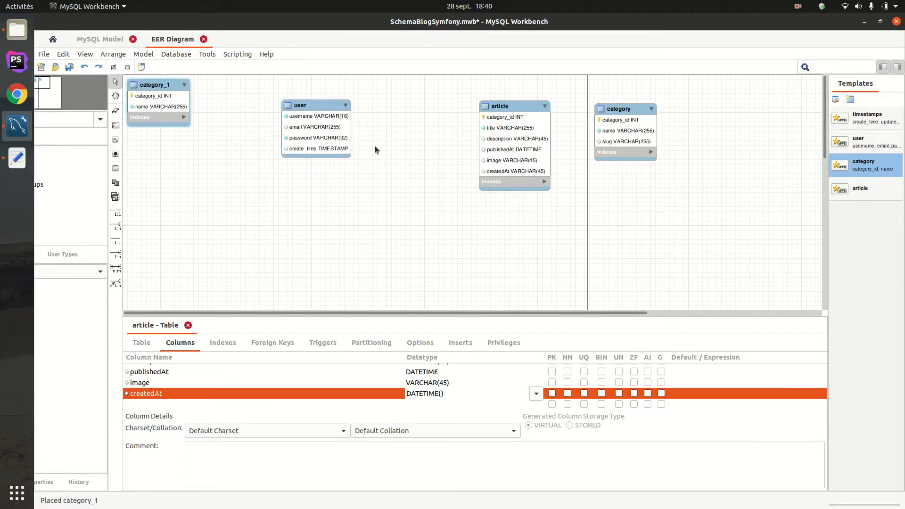
- Move the category_1 table below the gap between user and article and rename it as comments
{"action": "left_click_drag", "start_coordinate": [159, 83], "coordinate": [433, 207]}
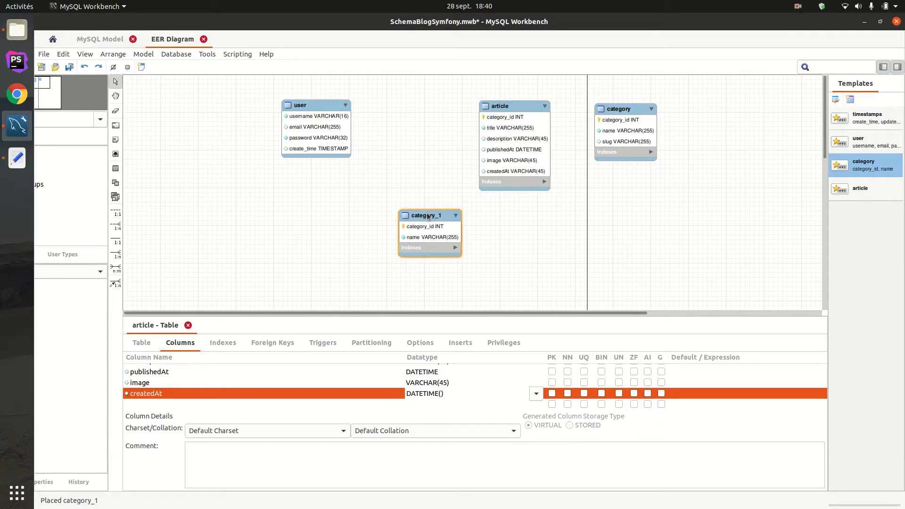
{"action": "double_click", "coordinate": [402, 219]}
{"action": "left_click", "coordinate": [143, 349]}
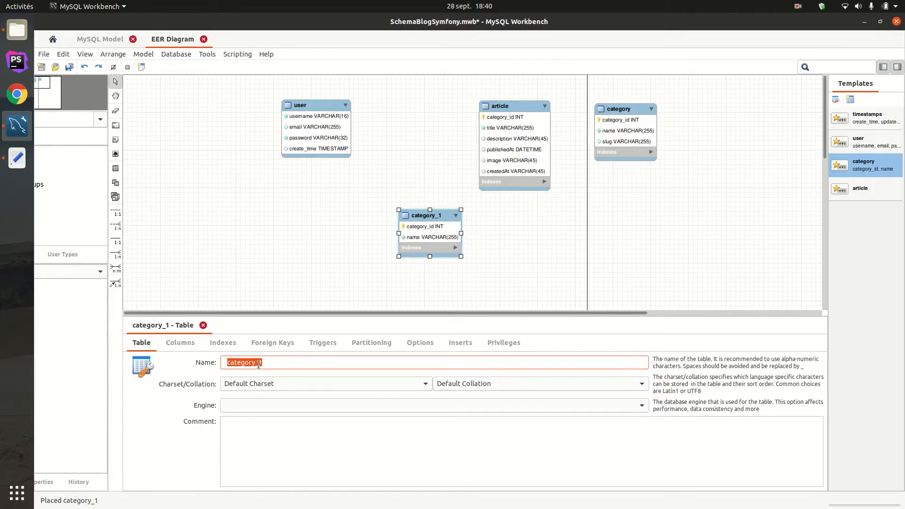
{"action": "type", "text": "comments"}
{"action": "key", "text": "Return"}
{"action": "left_click", "coordinate": [270, 240]}
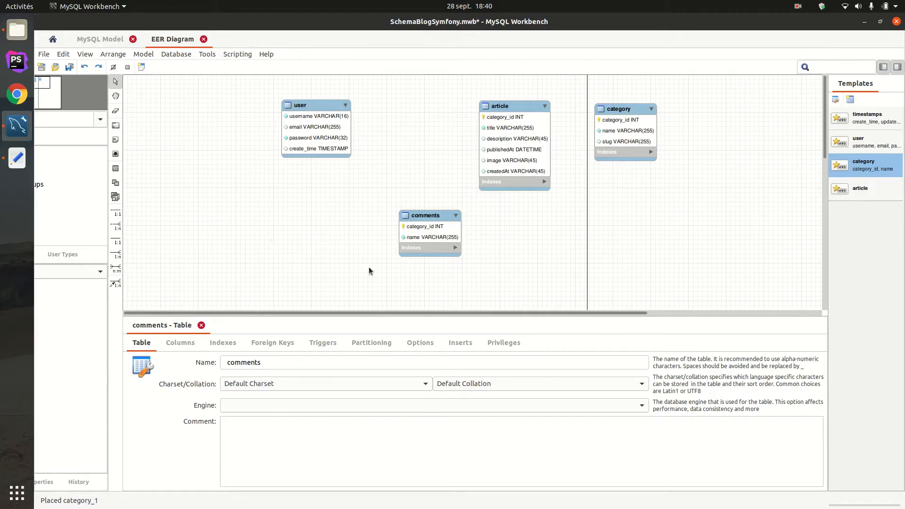
- Rename the comments table's name column as content
{"action": "left_click", "coordinate": [416, 237]}
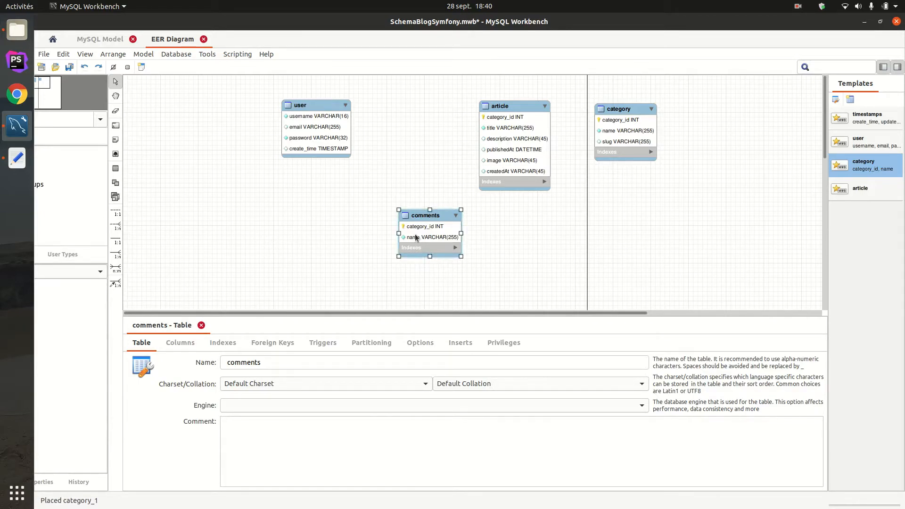
{"action": "left_click", "coordinate": [180, 343]}
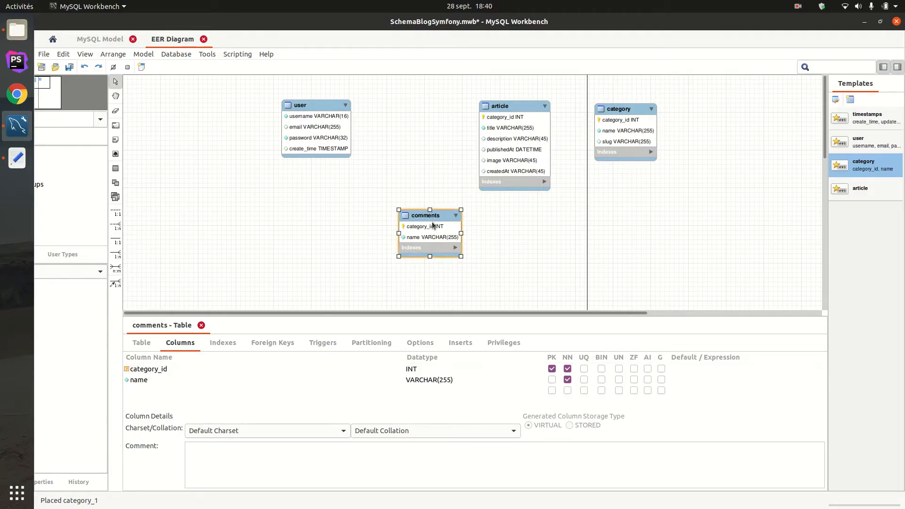
{"action": "double_click", "coordinate": [148, 379]}
{"action": "type", "text": "ti"}
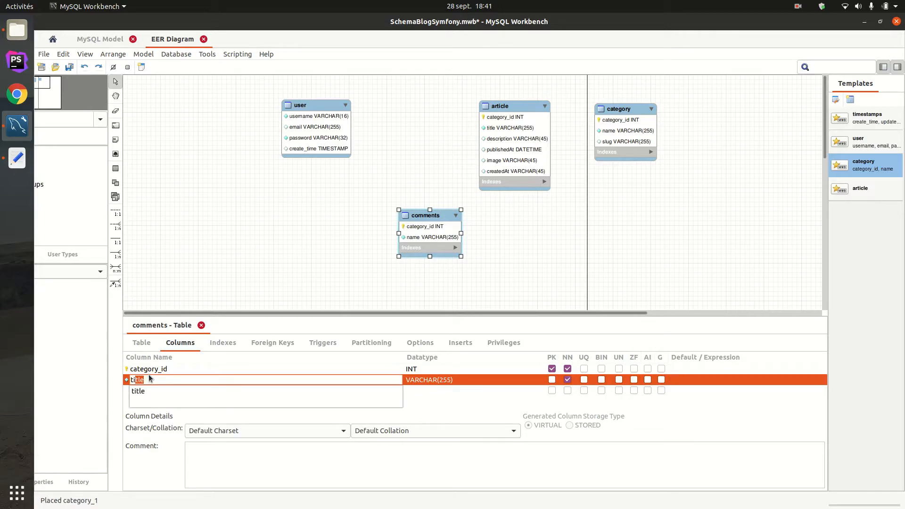
{"action": "key", "text": "BackSpace"}
{"action": "key", "text": "BackSpace"}
{"action": "key", "text": "BackSpace"}
{"action": "type", "text": "content"}
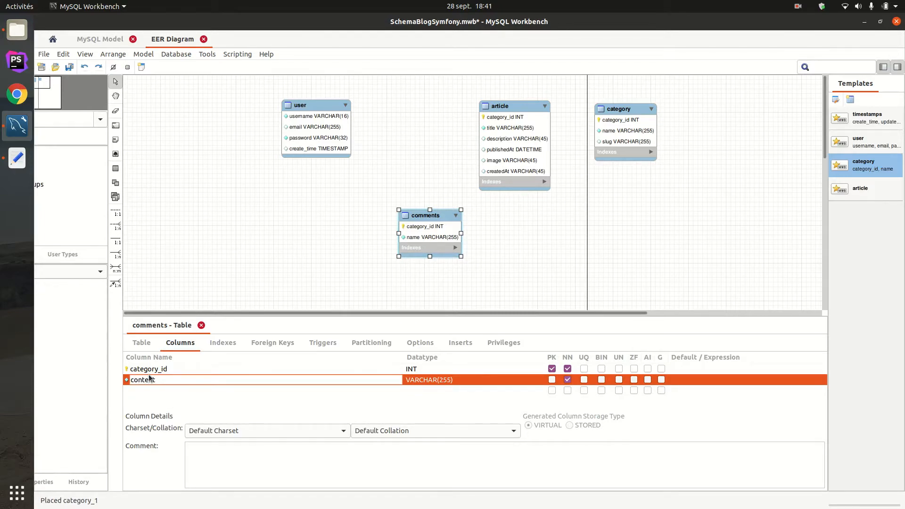
{"action": "key", "text": "Return"}
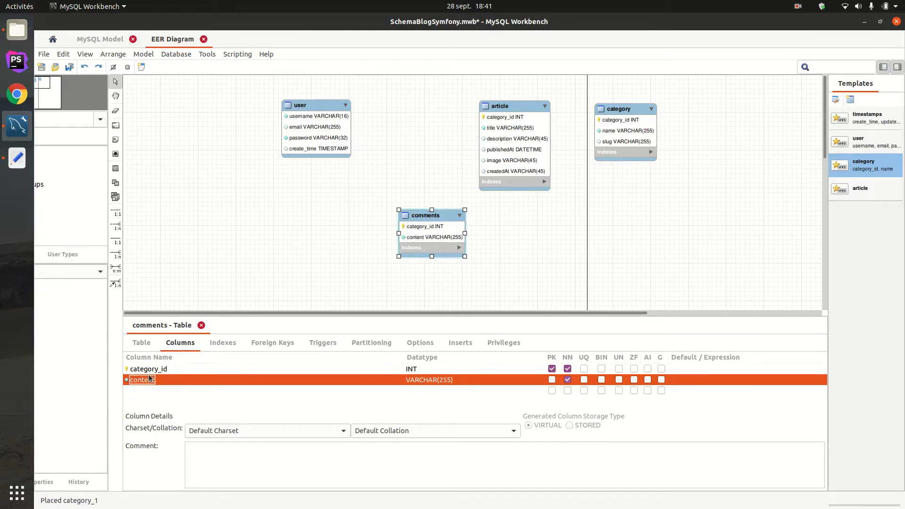
- Try to set the content column's datatype to TEXT()
{"action": "double_click", "coordinate": [426, 380]}
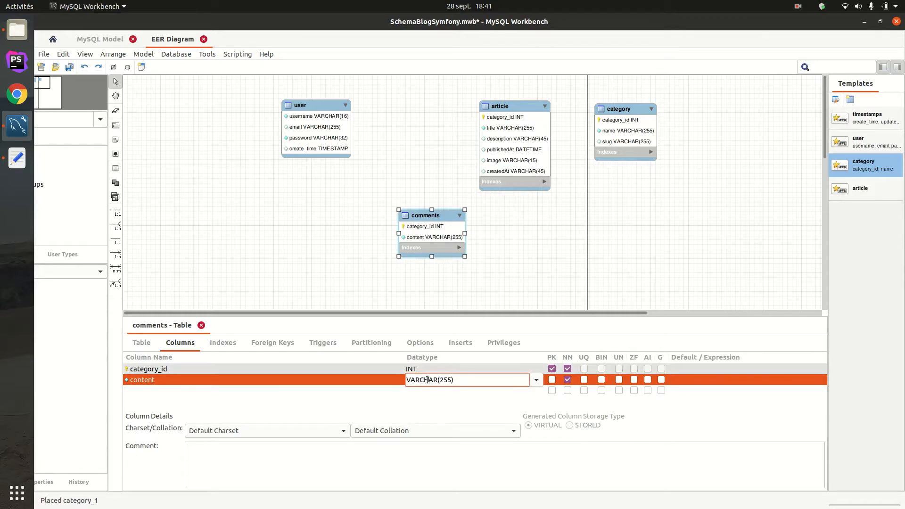
{"action": "type", "text": "Te"}
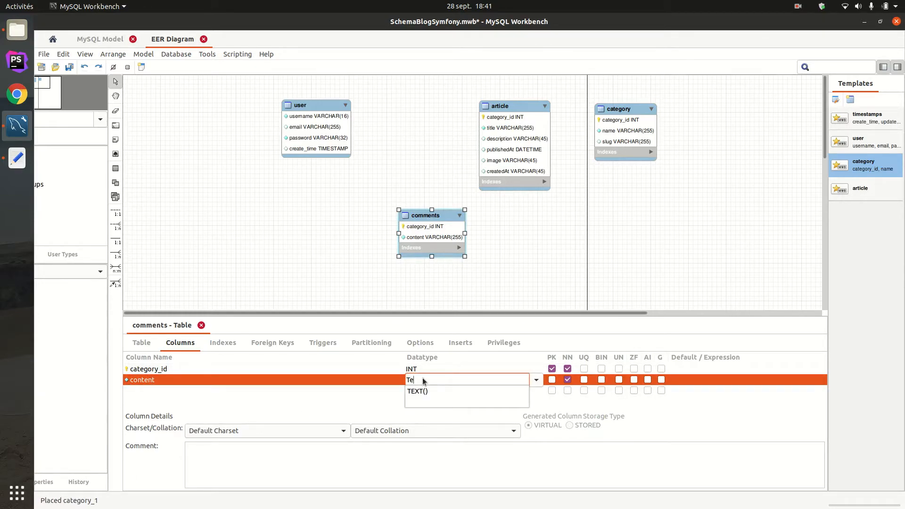
{"action": "key", "text": "Escape"}
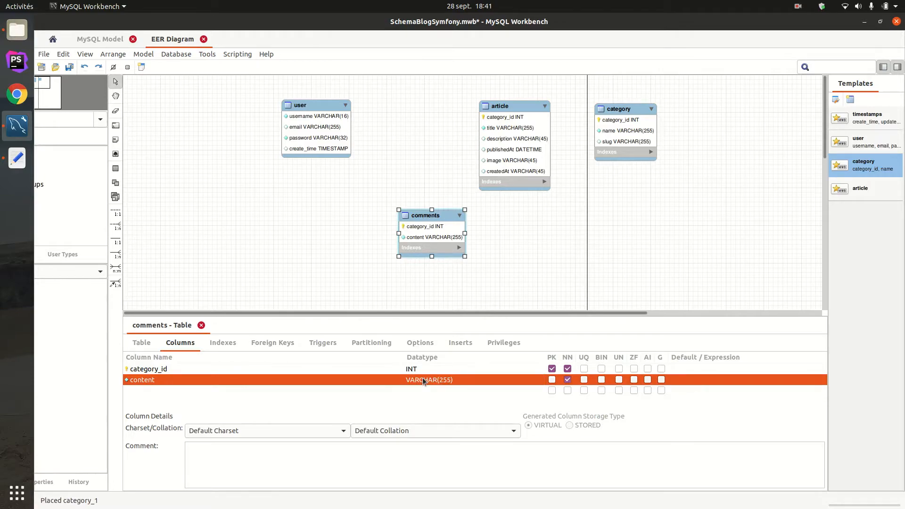
- Add a createdAt column below content in the comments table and move the table under the user table
{"action": "left_click", "coordinate": [158, 390]}
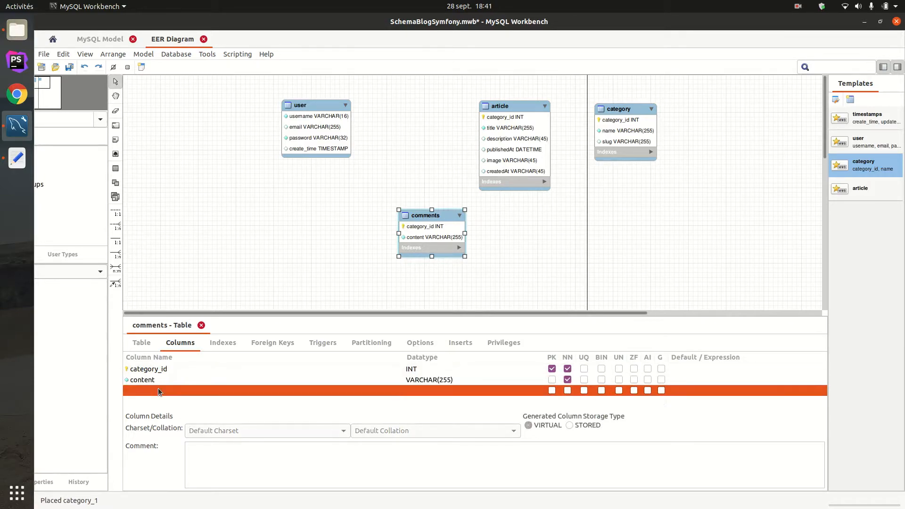
{"action": "left_click", "coordinate": [166, 389]}
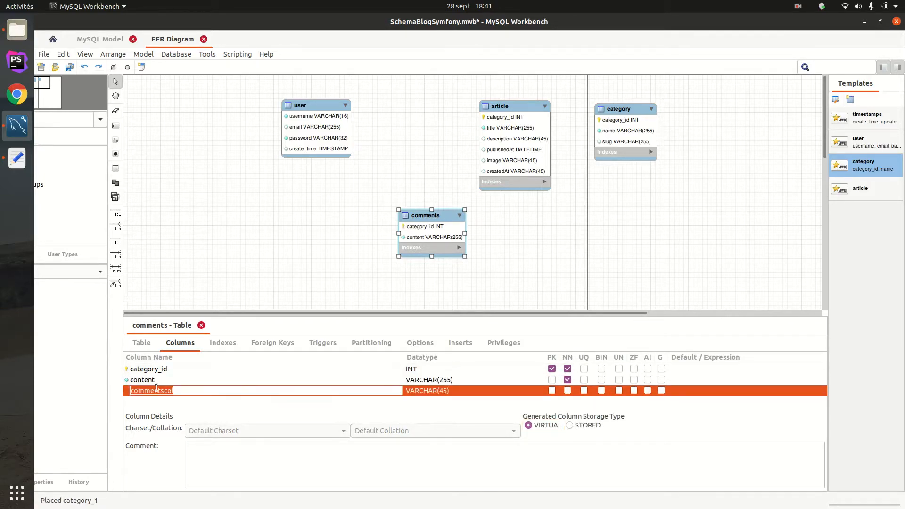
{"action": "type", "text": "createdAt"}
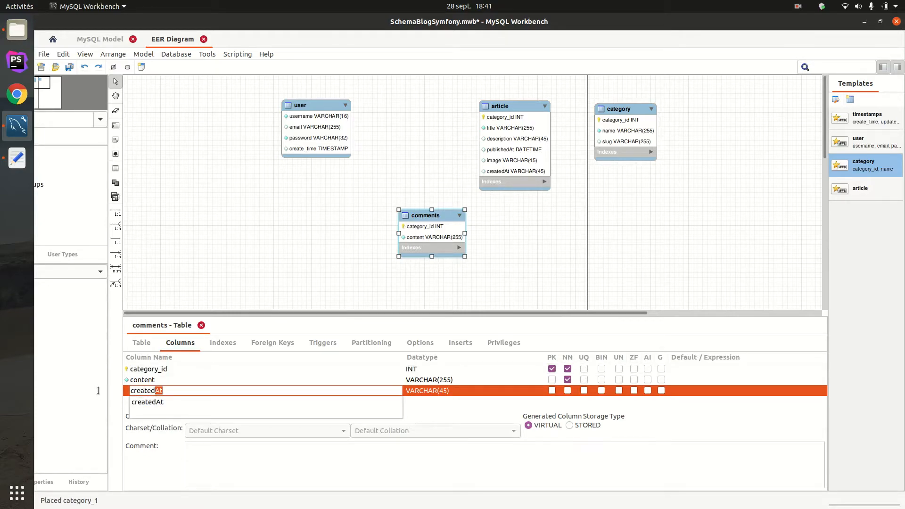
{"action": "key", "text": "Return"}
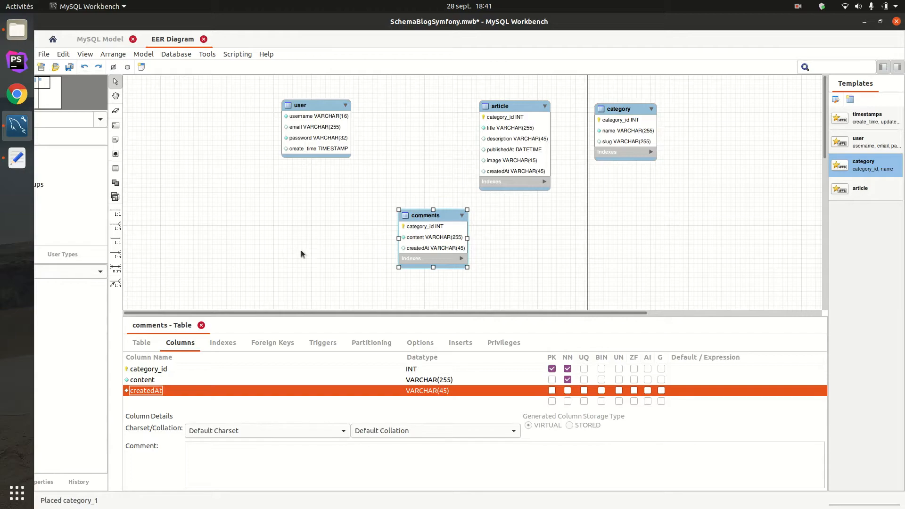
{"action": "left_click_drag", "start_coordinate": [443, 219], "coordinate": [340, 190]}
{"action": "left_click", "coordinate": [428, 198]}
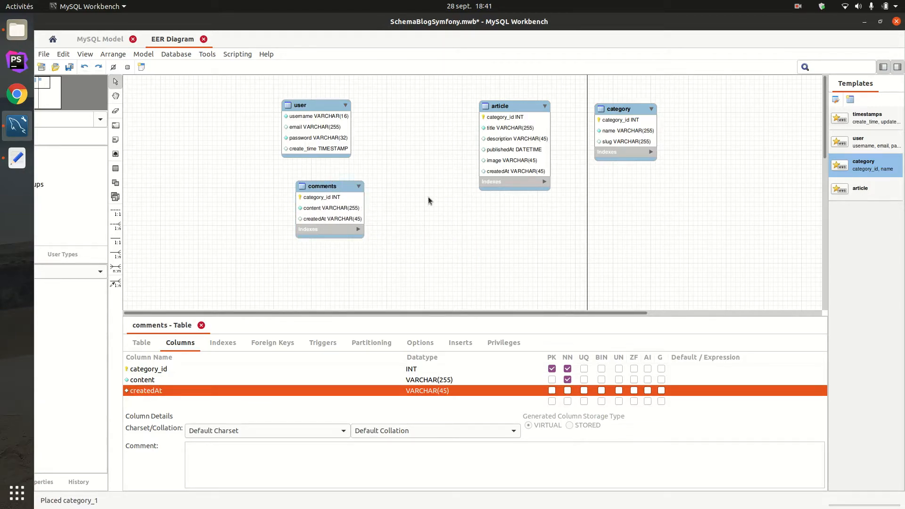
- Add a user_id primary key as the user table's first column and move the table clear of comments
{"action": "left_click", "coordinate": [317, 107]}
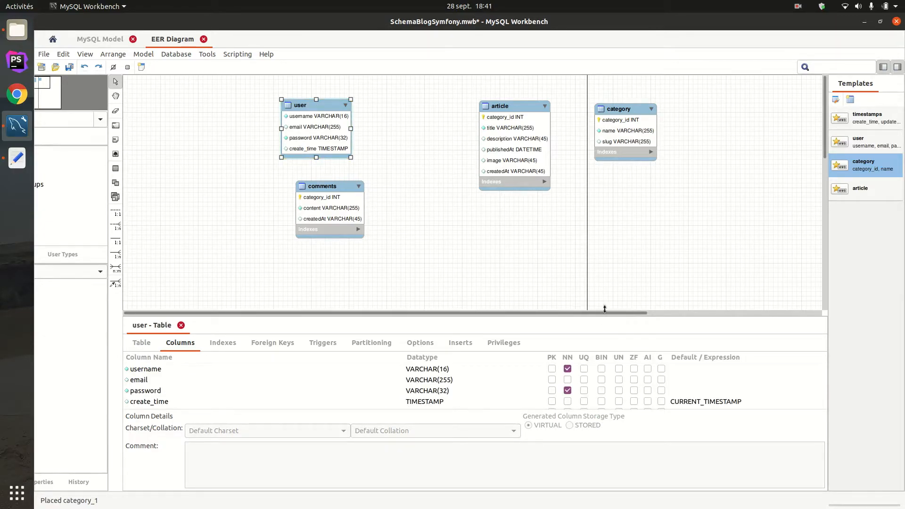
{"action": "left_click_drag", "start_coordinate": [603, 315], "coordinate": [627, 258]}
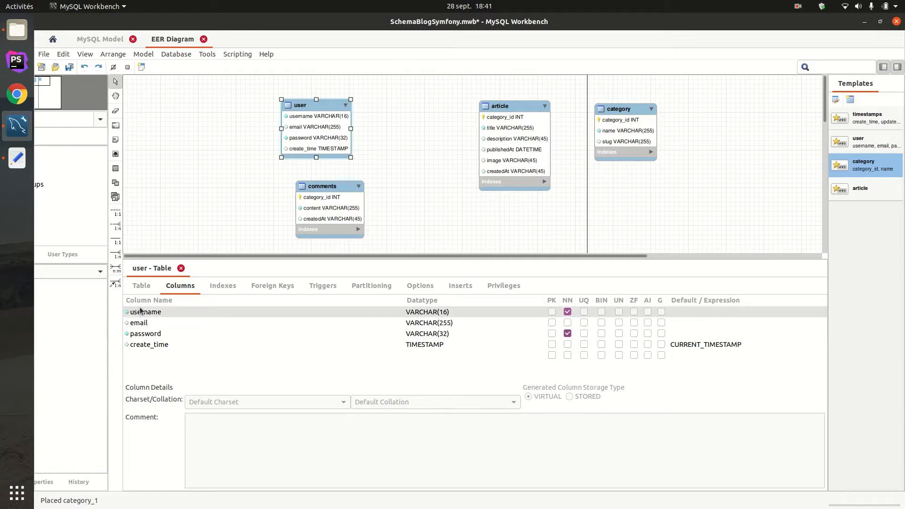
{"action": "left_click", "coordinate": [140, 353]}
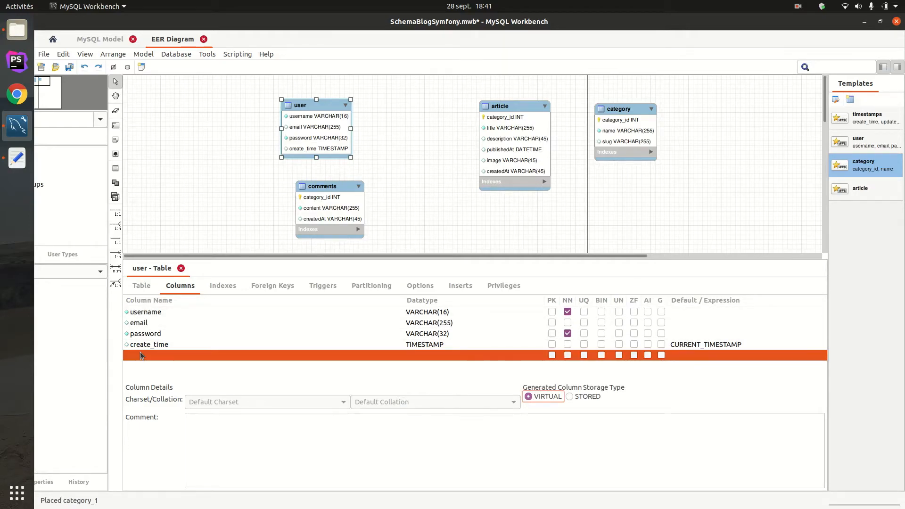
{"action": "left_click", "coordinate": [138, 355]}
{"action": "type", "text": "u"}
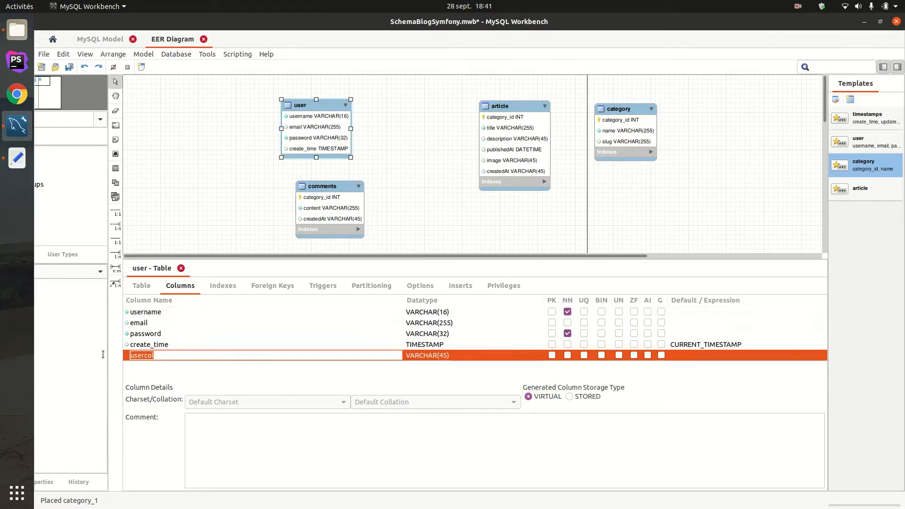
{"action": "type", "text": "ser_"}
{"action": "type", "text": "o"}
{"action": "left_click", "coordinate": [552, 357]}
{"action": "left_click", "coordinate": [552, 356]}
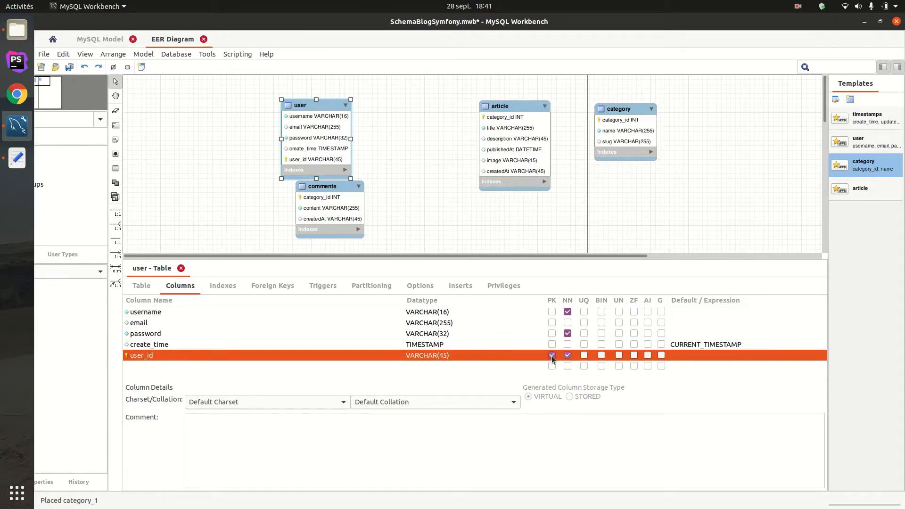
{"action": "left_click_drag", "start_coordinate": [149, 356], "coordinate": [149, 309]}
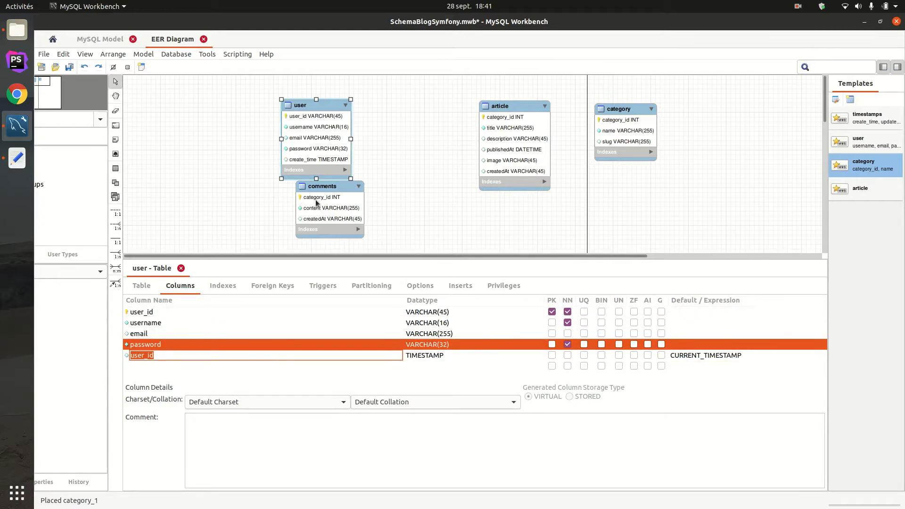
{"action": "left_click_drag", "start_coordinate": [312, 101], "coordinate": [227, 93]}
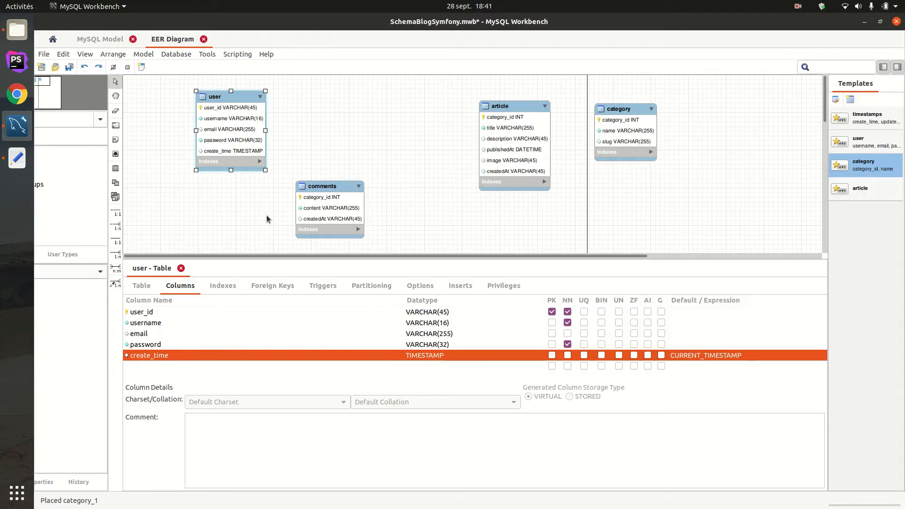
- Rename the user table's create_time column as createdAt
{"action": "left_click", "coordinate": [148, 325]}
{"action": "left_click", "coordinate": [152, 334]}
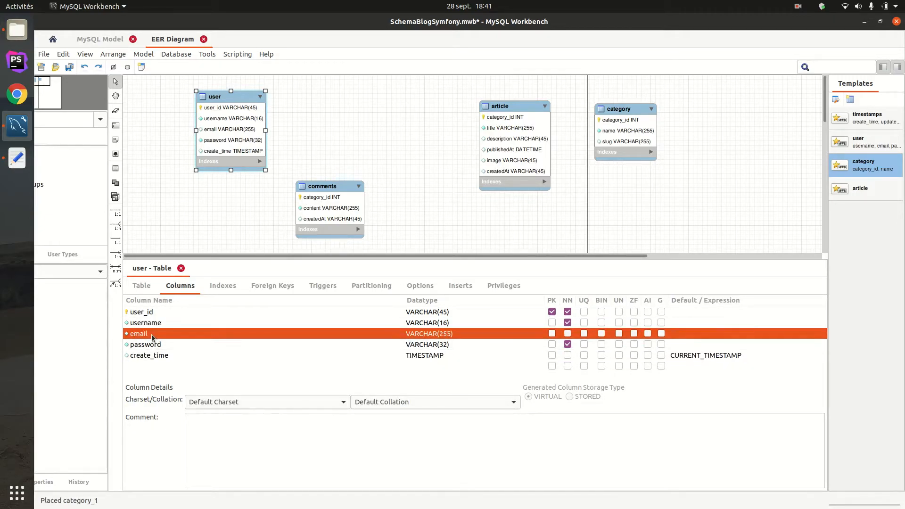
{"action": "left_click", "coordinate": [153, 343]}
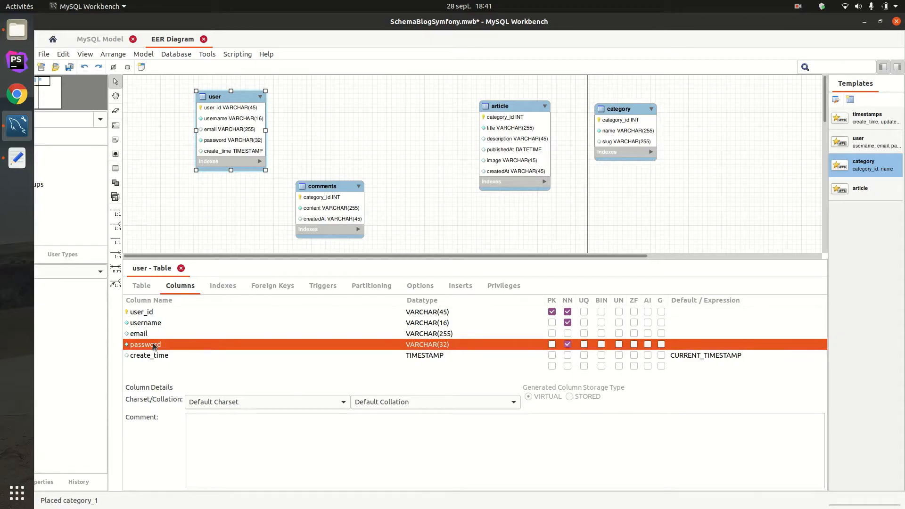
{"action": "left_click", "coordinate": [152, 353]}
{"action": "left_click", "coordinate": [152, 353]}
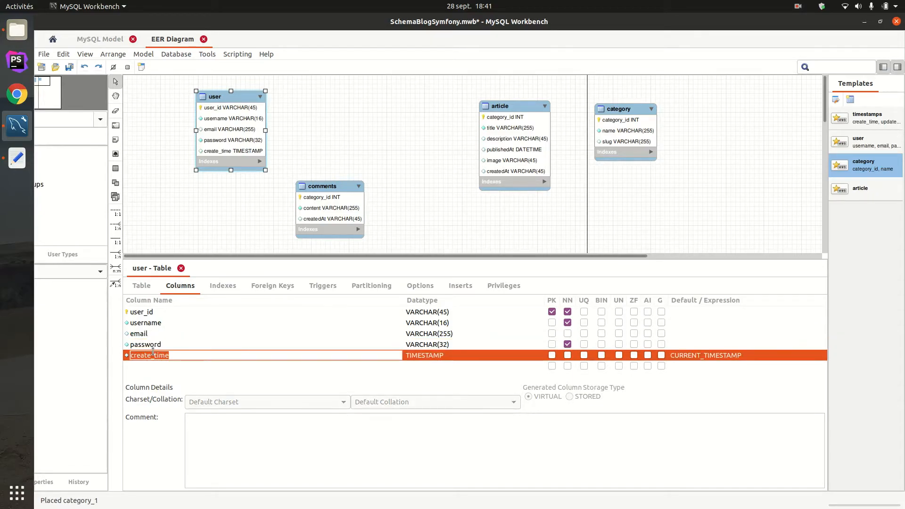
{"action": "type", "text": "creatdAT"}
{"action": "key", "text": "BackSpace"}
{"action": "key", "text": "BackSpace"}
{"action": "key", "text": "BackSpace"}
{"action": "type", "text": "edAt"}
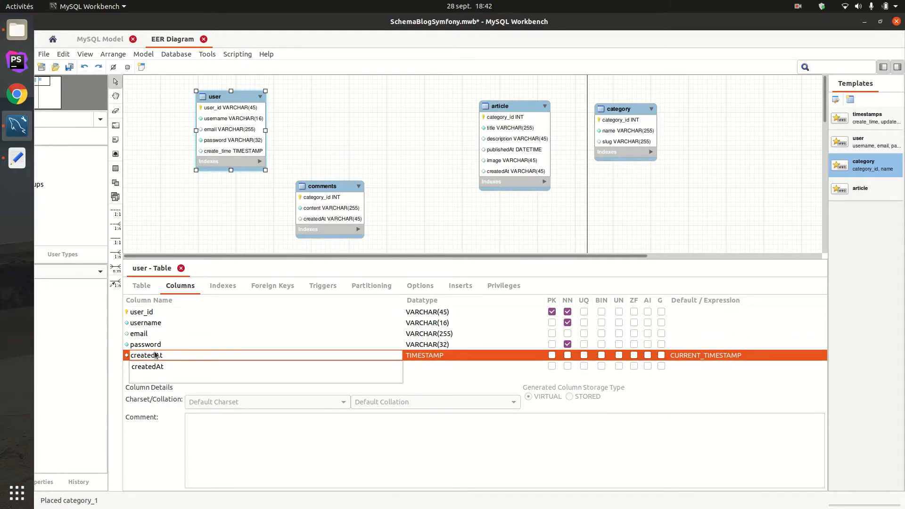
{"action": "key", "text": "Return"}
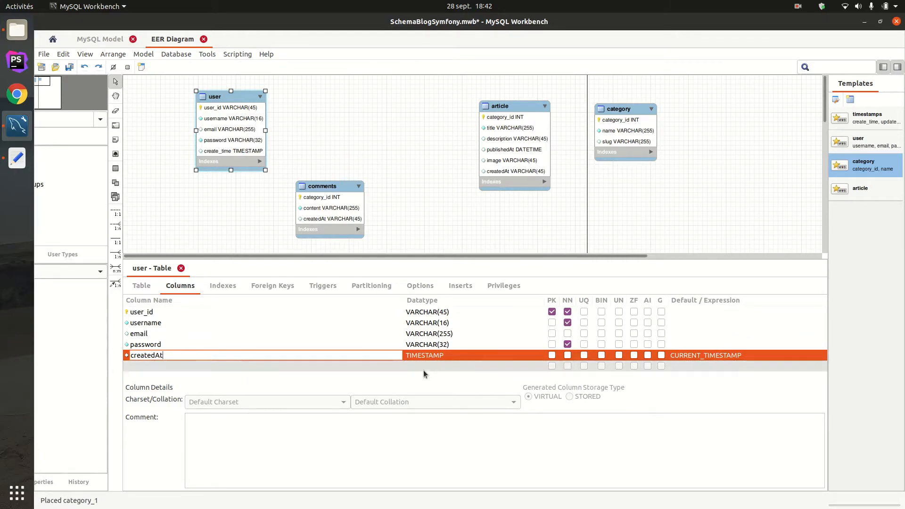
- Set the datatype of the user table's createdAt column to DATETIME
{"action": "left_click", "coordinate": [437, 355]}
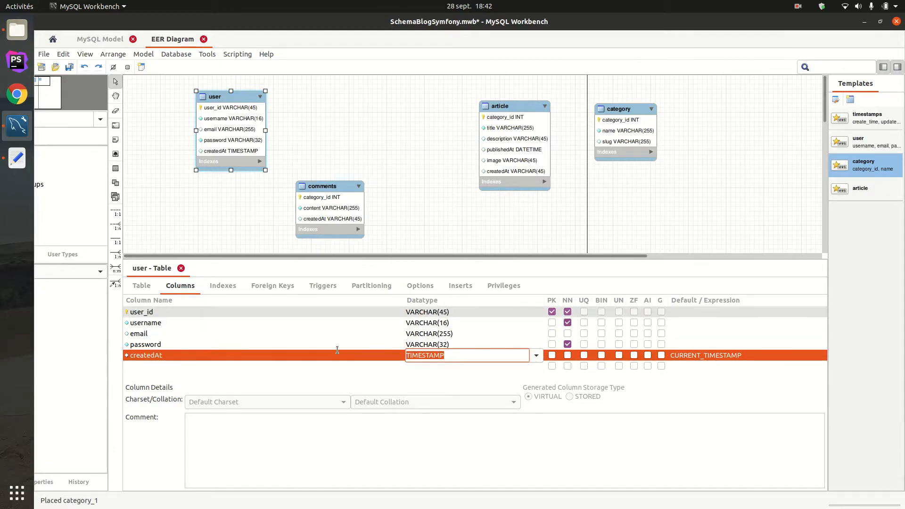
{"action": "type", "text": "da"}
{"action": "left_click", "coordinate": [425, 361]}
{"action": "type", "text": "t"}
{"action": "left_click", "coordinate": [424, 367]}
{"action": "left_click", "coordinate": [367, 376]}
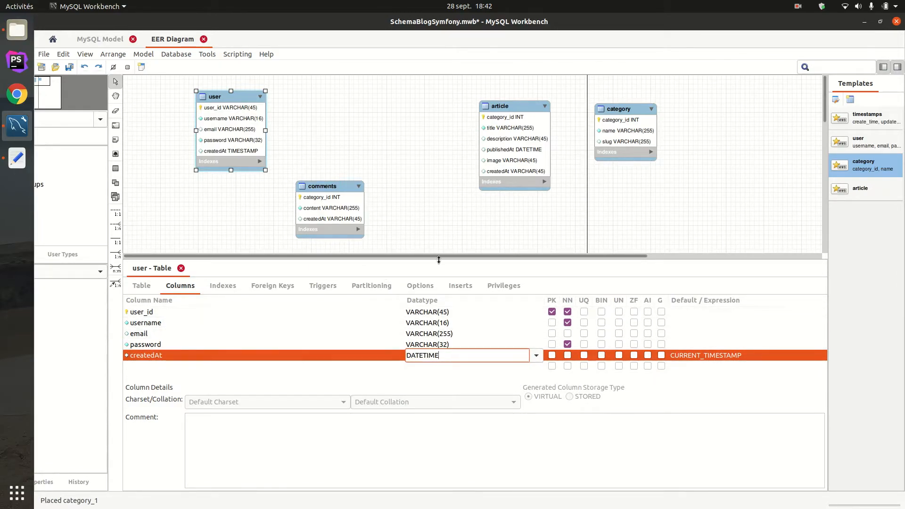
- Rearrange the diagram with user and article side by side, comments below the gap between them, and category below article
{"action": "left_click_drag", "start_coordinate": [247, 111], "coordinate": [352, 101]}
{"action": "left_click_drag", "start_coordinate": [540, 262], "coordinate": [539, 346]}
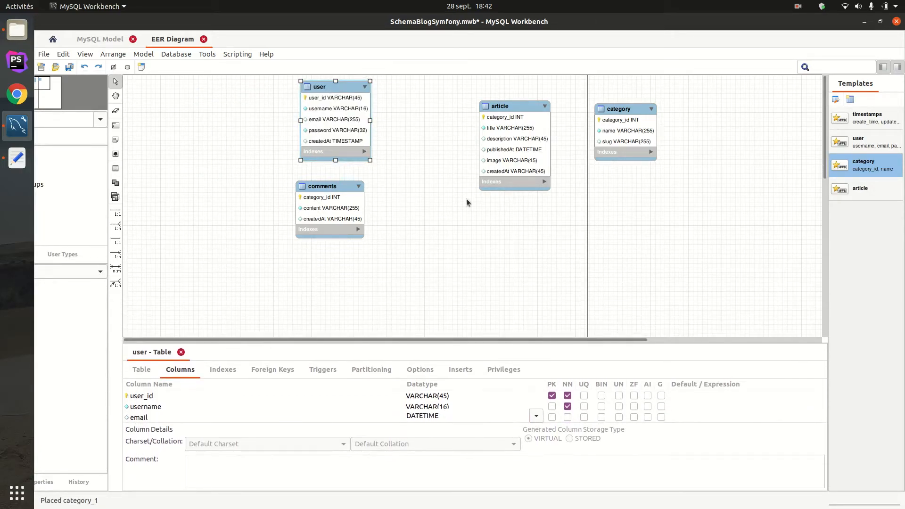
{"action": "left_click_drag", "start_coordinate": [347, 190], "coordinate": [449, 218]}
{"action": "left_click_drag", "start_coordinate": [337, 88], "coordinate": [293, 98]}
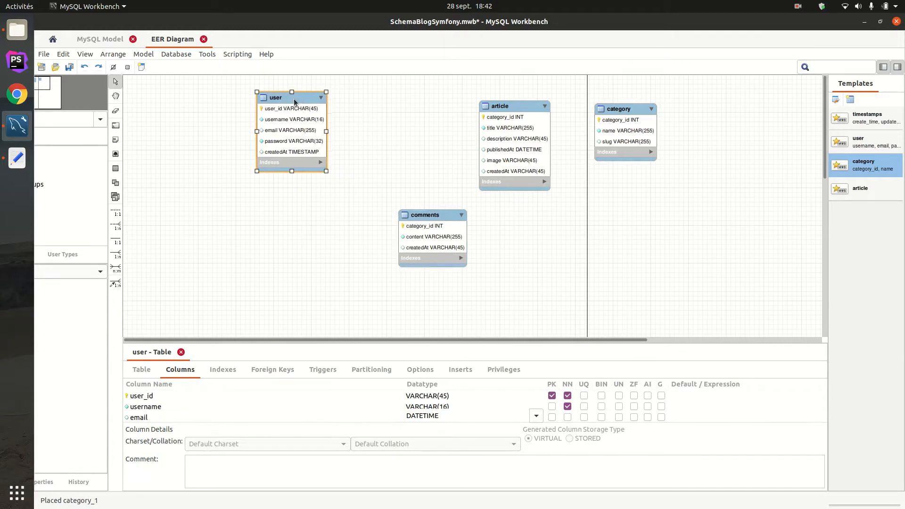
{"action": "left_click_drag", "start_coordinate": [435, 217], "coordinate": [389, 204]}
{"action": "left_click_drag", "start_coordinate": [509, 106], "coordinate": [486, 93]}
{"action": "left_click_drag", "start_coordinate": [629, 113], "coordinate": [577, 214]}
{"action": "left_click", "coordinate": [505, 241]}
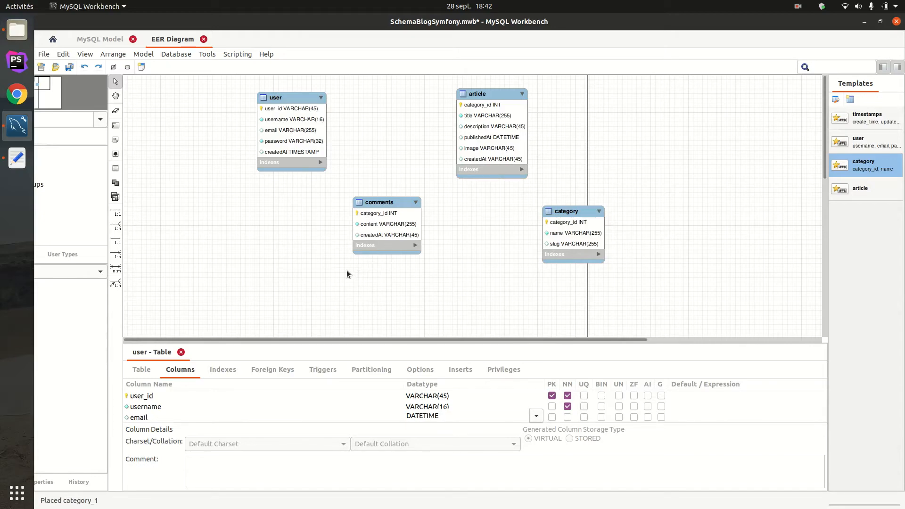
- Add an enabled column below createdAt in the user table
{"action": "left_click", "coordinate": [138, 371]}
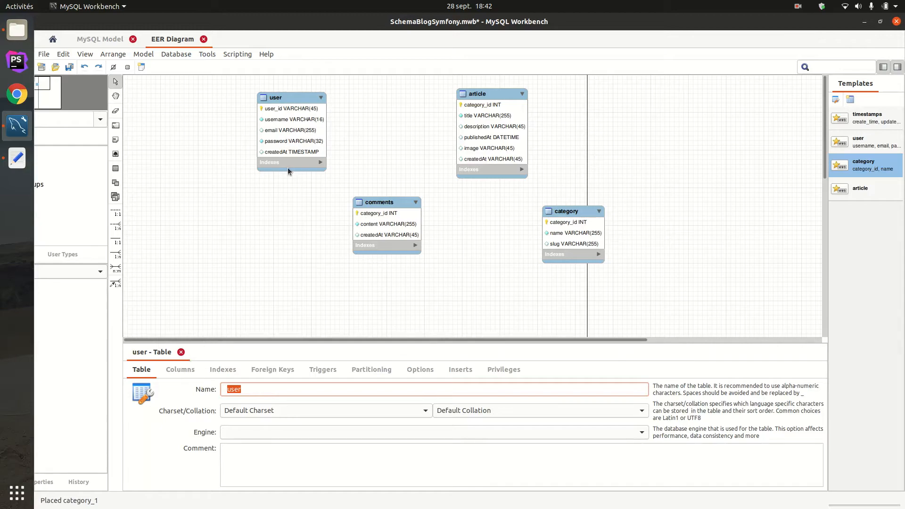
{"action": "left_click", "coordinate": [292, 95]}
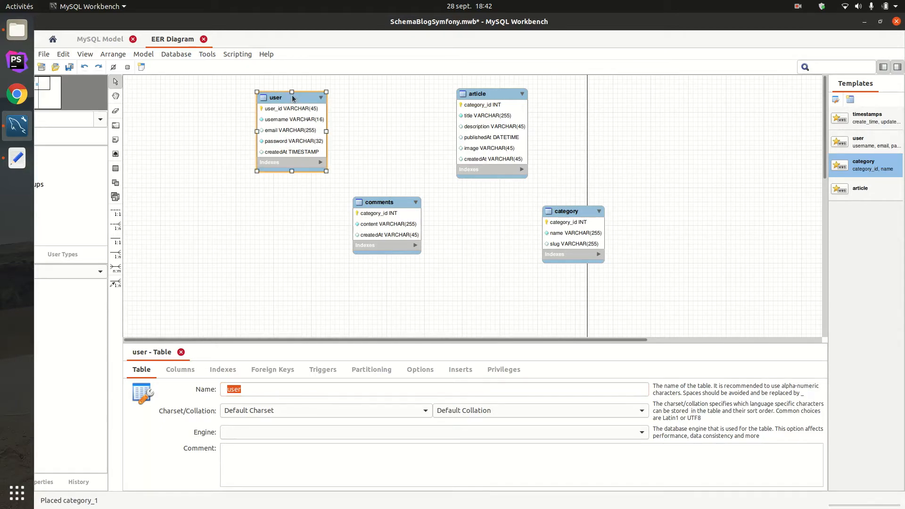
{"action": "left_click", "coordinate": [192, 372]}
{"action": "scroll", "coordinate": [154, 415], "scroll_direction": "down", "scroll_amount": 3}
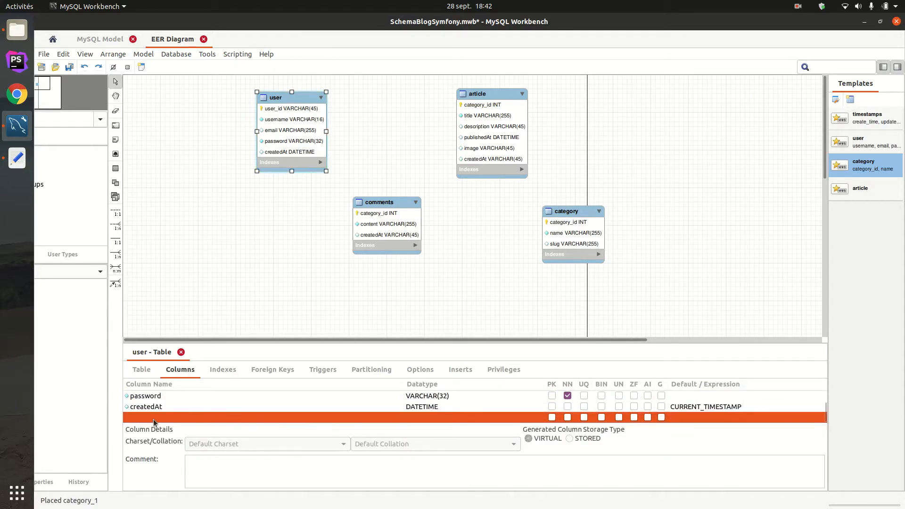
{"action": "double_click", "coordinate": [159, 417]}
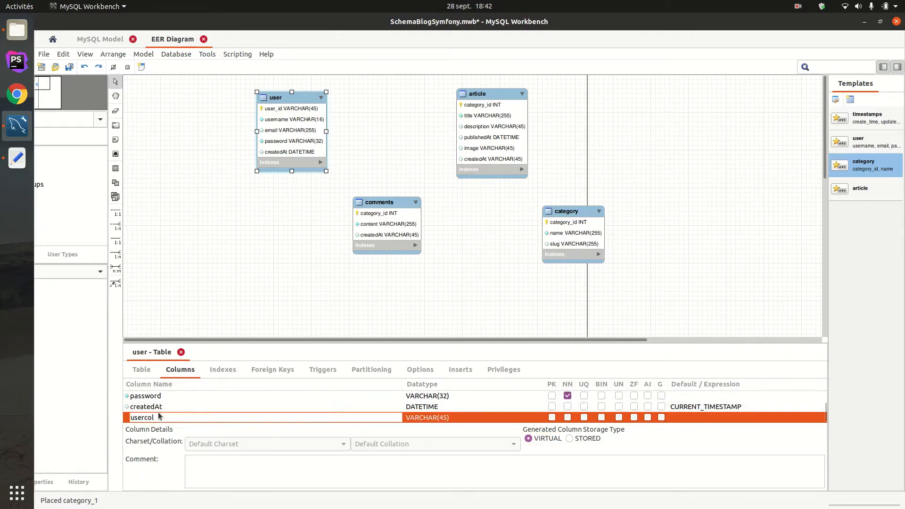
{"action": "type", "text": "enabled"}
{"action": "key", "text": "Return"}
- Set the enabled column's datatype to BOOLEAN
{"action": "left_click", "coordinate": [456, 407]}
{"action": "key", "text": "ctrl+a"}
{"action": "type", "text": "BOOLEAN"}
{"action": "key", "text": "Return"}
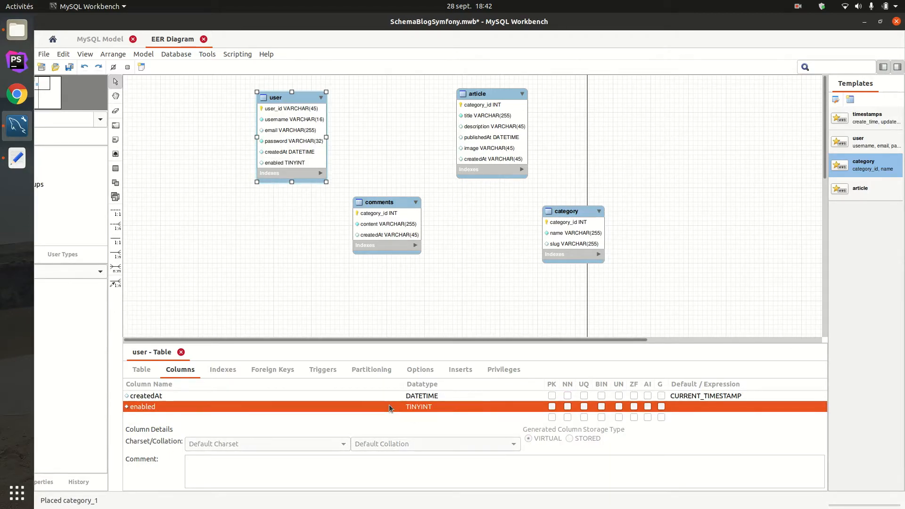
- Spread the user and article tables further apart, shift comments toward user, and place category directly below article
{"action": "left_click_drag", "start_coordinate": [298, 98], "coordinate": [269, 92]}
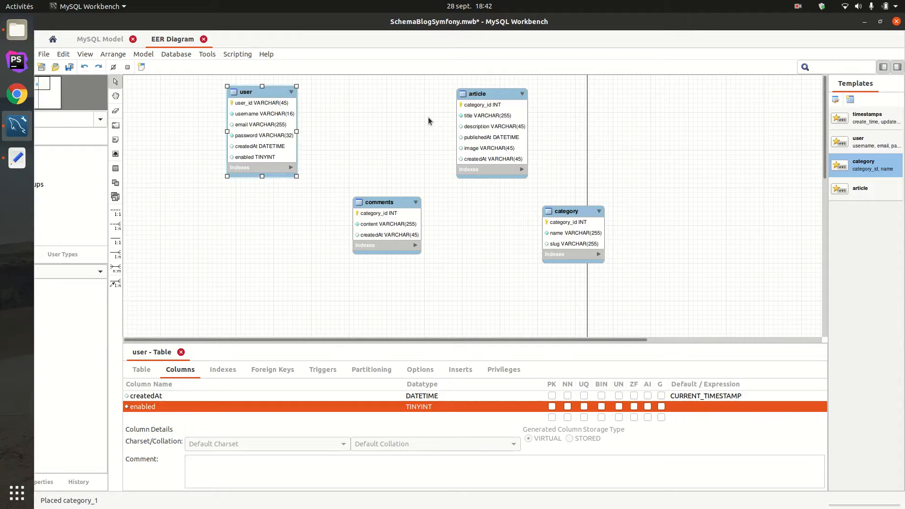
{"action": "left_click", "coordinate": [349, 170]}
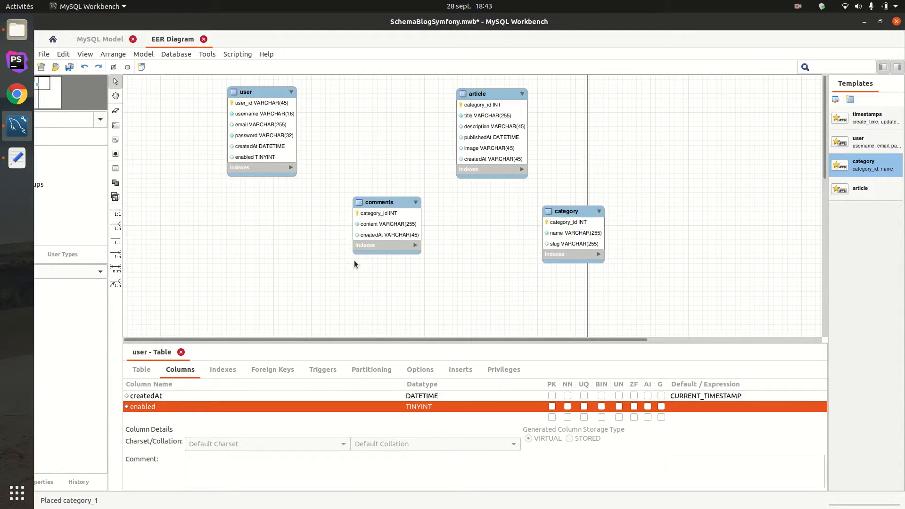
{"action": "left_click_drag", "start_coordinate": [396, 201], "coordinate": [364, 198]}
{"action": "left_click_drag", "start_coordinate": [509, 104], "coordinate": [525, 96]}
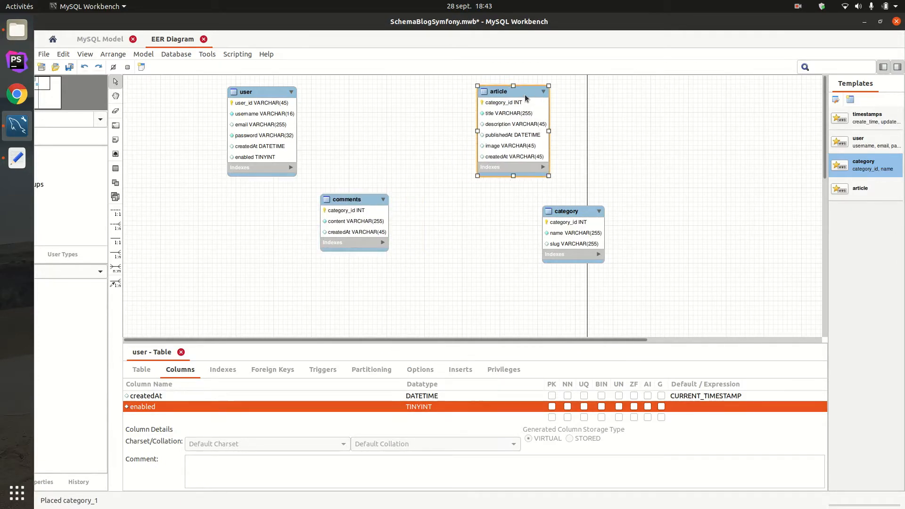
{"action": "left_click_drag", "start_coordinate": [589, 208], "coordinate": [553, 207]}
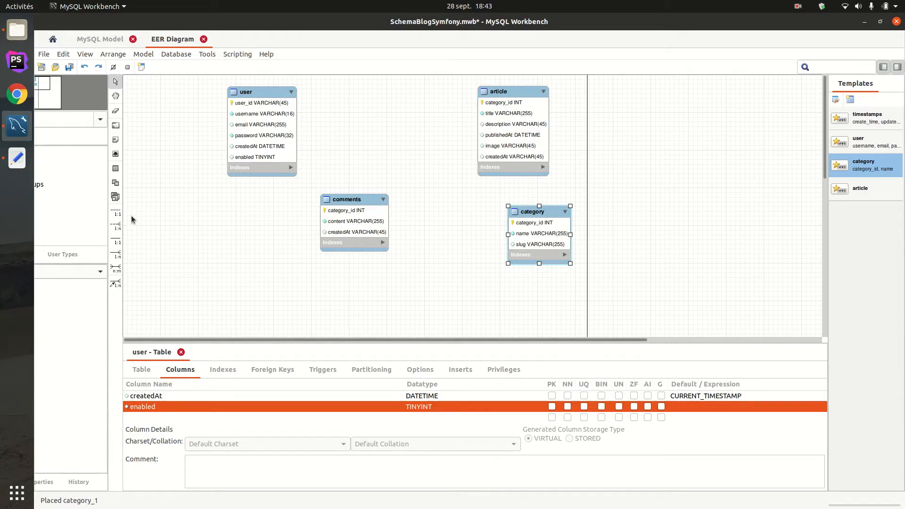
- Create a one-to-many non-identifying relationship from article to category and move category beside article, past the page line
{"action": "left_click", "coordinate": [116, 226]}
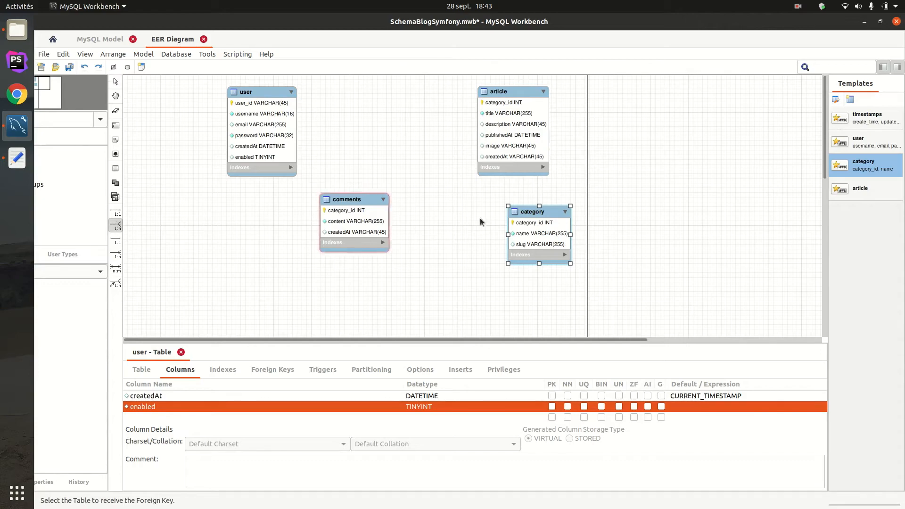
{"action": "left_click", "coordinate": [508, 154]}
{"action": "left_click", "coordinate": [533, 236]}
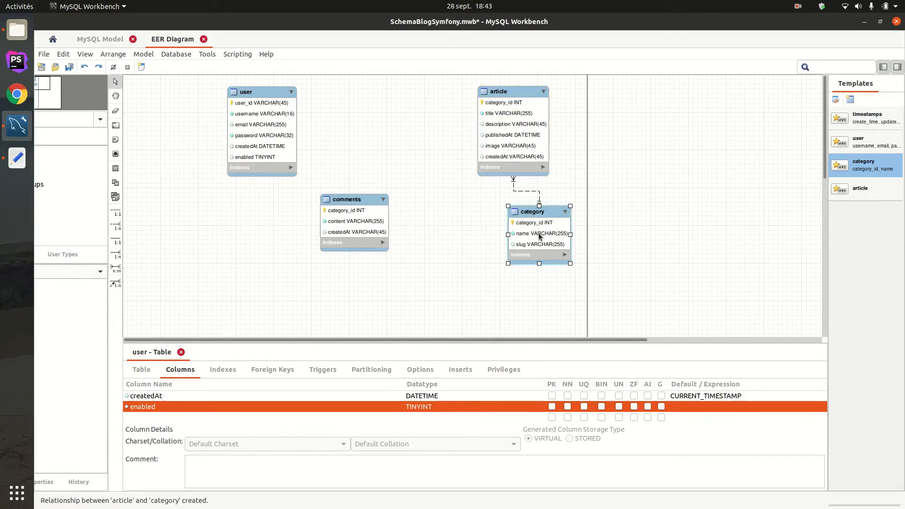
{"action": "left_click_drag", "start_coordinate": [543, 217], "coordinate": [688, 118]}
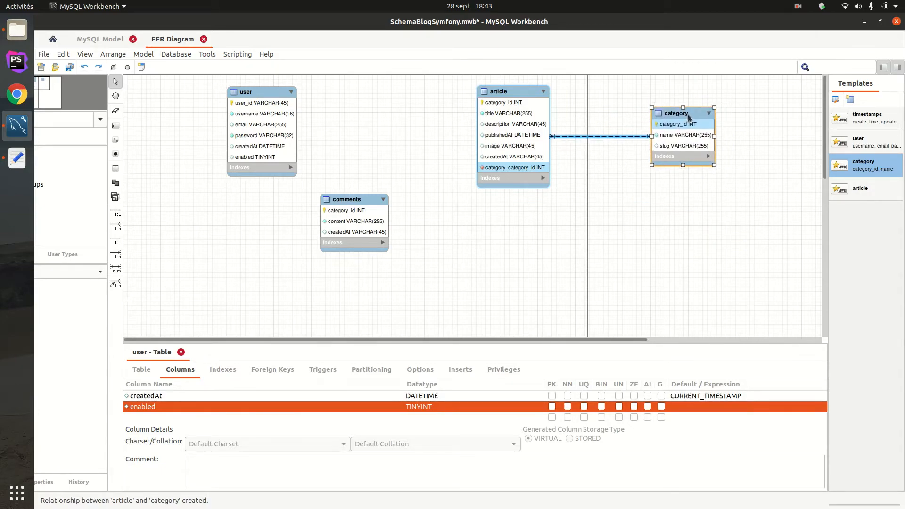
- Rename the article table's category_category_id foreign key column as category_id
{"action": "left_click", "coordinate": [508, 94]}
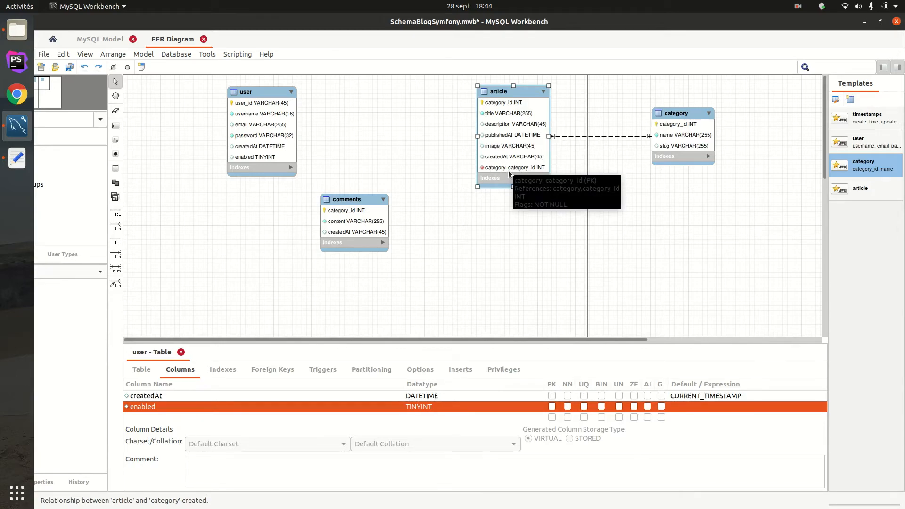
{"action": "double_click", "coordinate": [506, 173]}
{"action": "scroll", "coordinate": [208, 412], "scroll_direction": "down", "scroll_amount": 4}
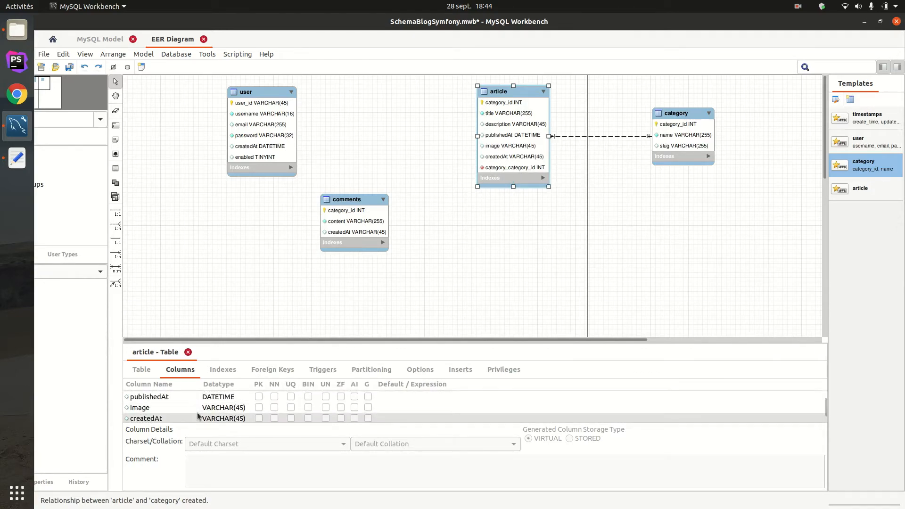
{"action": "left_click", "coordinate": [171, 408]}
{"action": "left_click", "coordinate": [191, 408]}
{"action": "left_click_drag", "start_coordinate": [190, 409], "coordinate": [160, 409]}
{"action": "key", "text": "BackSpace"}
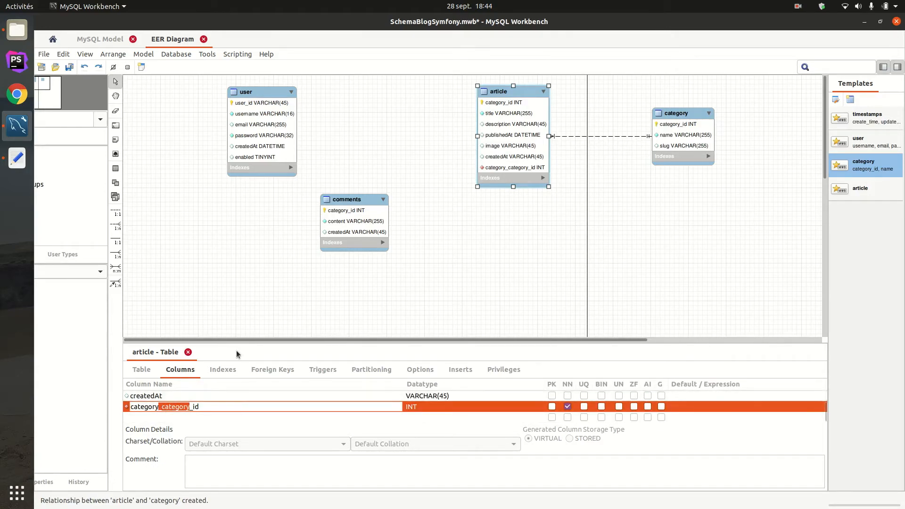
{"action": "key", "text": "Return"}
{"action": "left_click", "coordinate": [620, 260]}
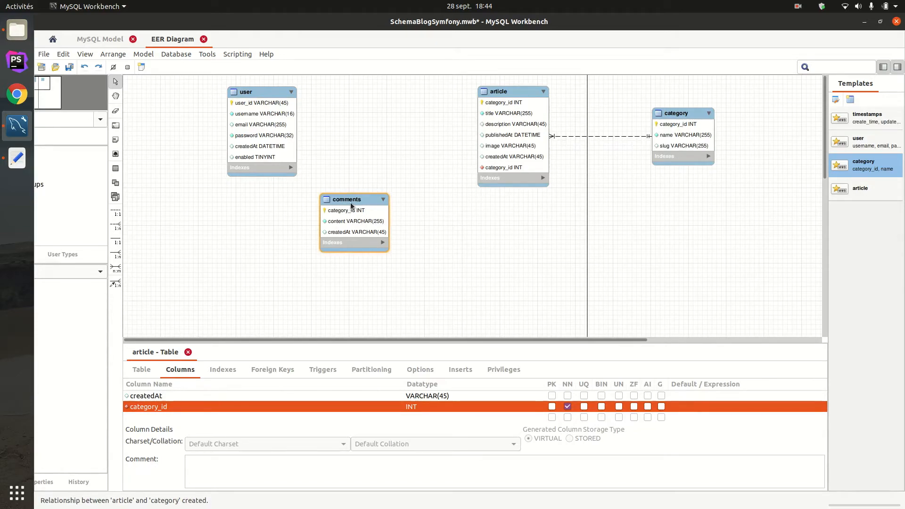
- Move the comments table closer to article and shift the user table slightly toward the diagram's centre
{"action": "left_click_drag", "start_coordinate": [350, 202], "coordinate": [404, 213]}
{"action": "left_click_drag", "start_coordinate": [243, 93], "coordinate": [263, 96]}
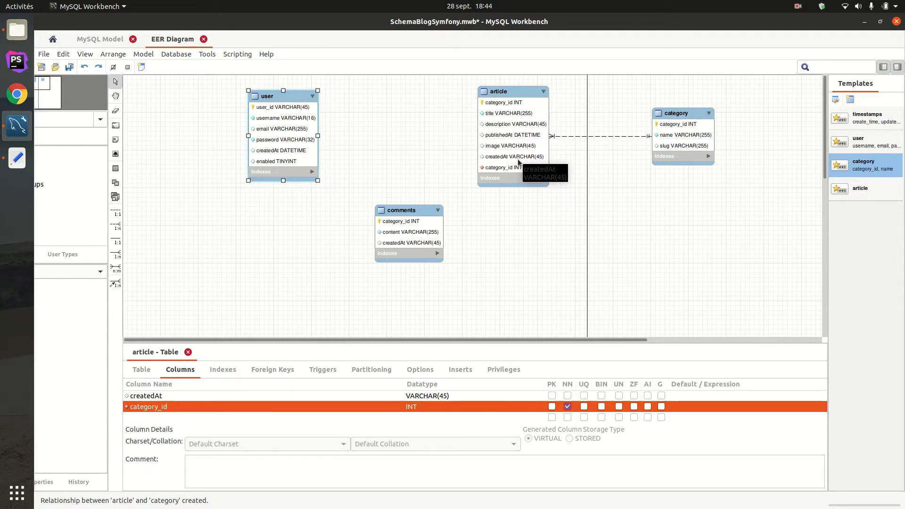
{"action": "left_click_drag", "start_coordinate": [406, 102], "coordinate": [366, 154]}
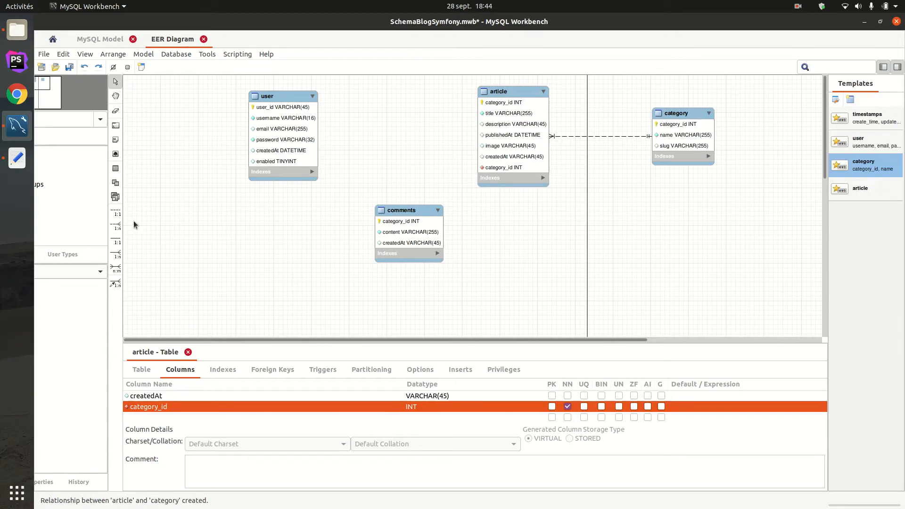
- Create a one-to-many non-identifying relationship from the article table to the user table
{"action": "left_click", "coordinate": [115, 226]}
{"action": "left_click", "coordinate": [528, 156]}
{"action": "left_click", "coordinate": [290, 145]}
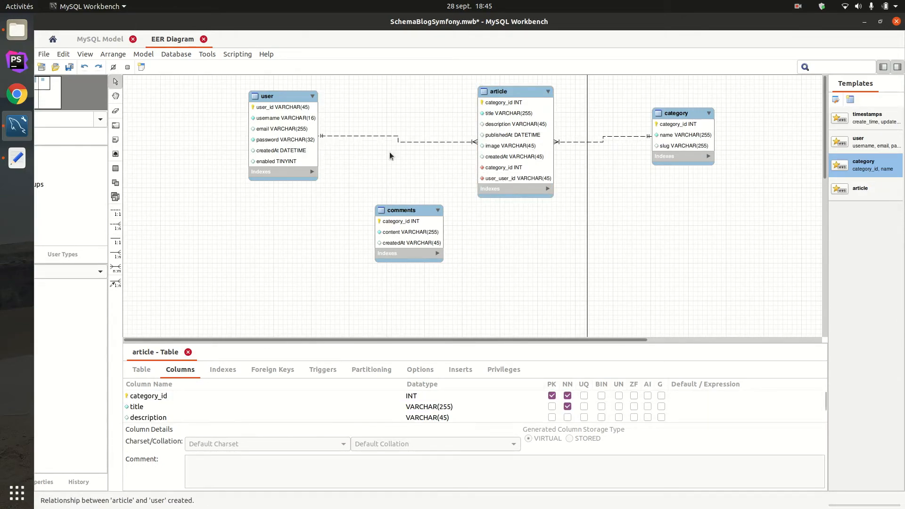
- Try to rename the article table's user_user_id foreign key column as user_id
{"action": "left_click", "coordinate": [507, 183]}
{"action": "scroll", "coordinate": [191, 418], "scroll_direction": "down", "scroll_amount": 2}
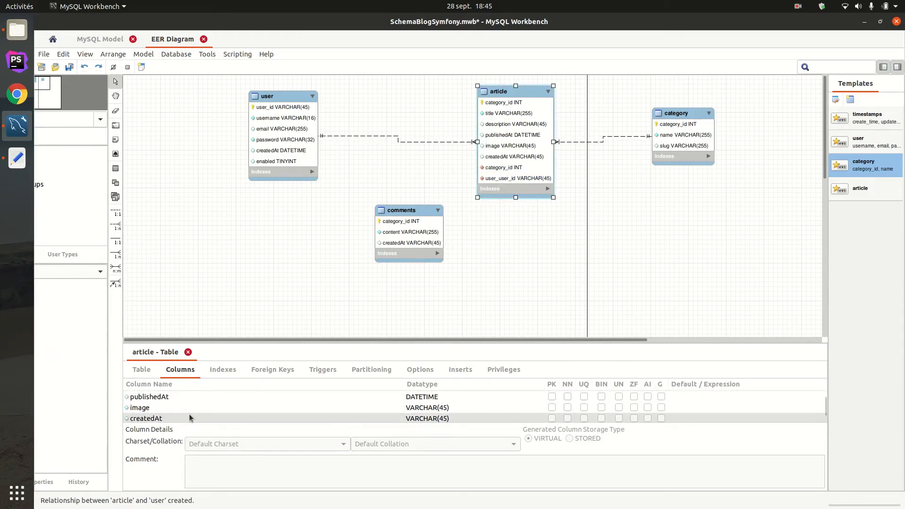
{"action": "scroll", "coordinate": [191, 418], "scroll_direction": "down", "scroll_amount": 2}
{"action": "left_click", "coordinate": [156, 406]}
{"action": "left_click", "coordinate": [156, 406]}
{"action": "double_click", "coordinate": [156, 407]}
{"action": "key", "text": "BackSpace"}
{"action": "key", "text": "BackSpace"}
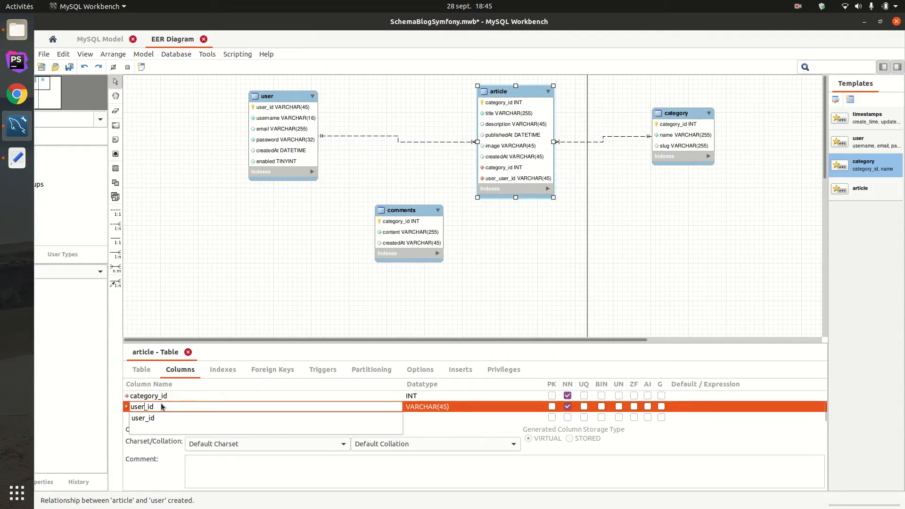
{"action": "left_click", "coordinate": [315, 240]}
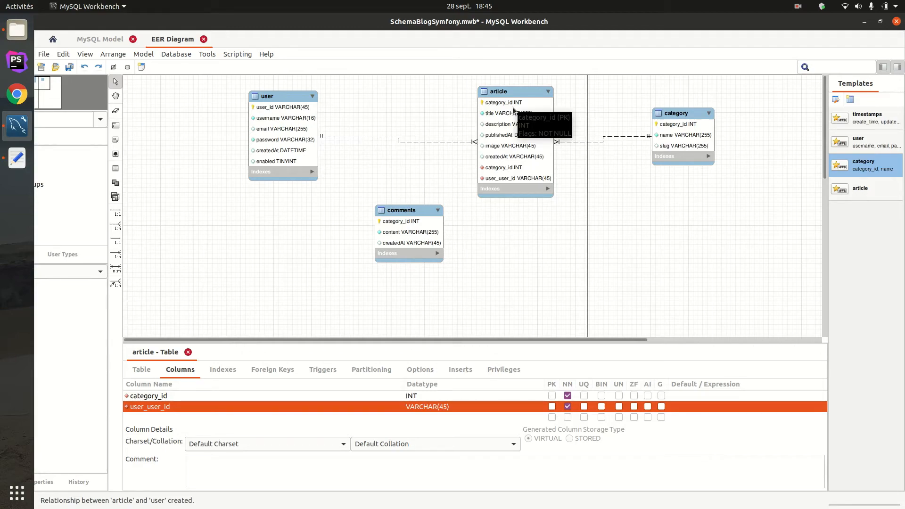
- Shift the comments table slightly down and toward the user side, and nudge the user table slightly
{"action": "left_click_drag", "start_coordinate": [401, 212], "coordinate": [382, 222]}
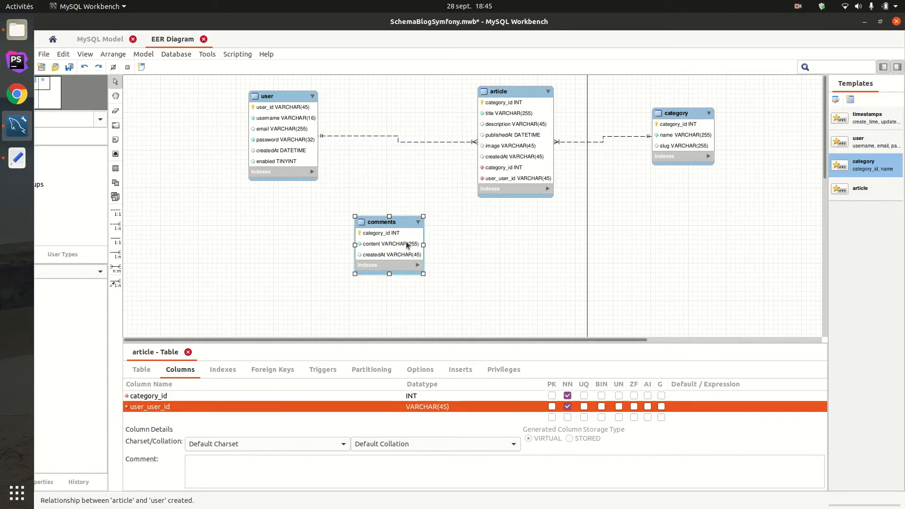
{"action": "left_click", "coordinate": [370, 186]}
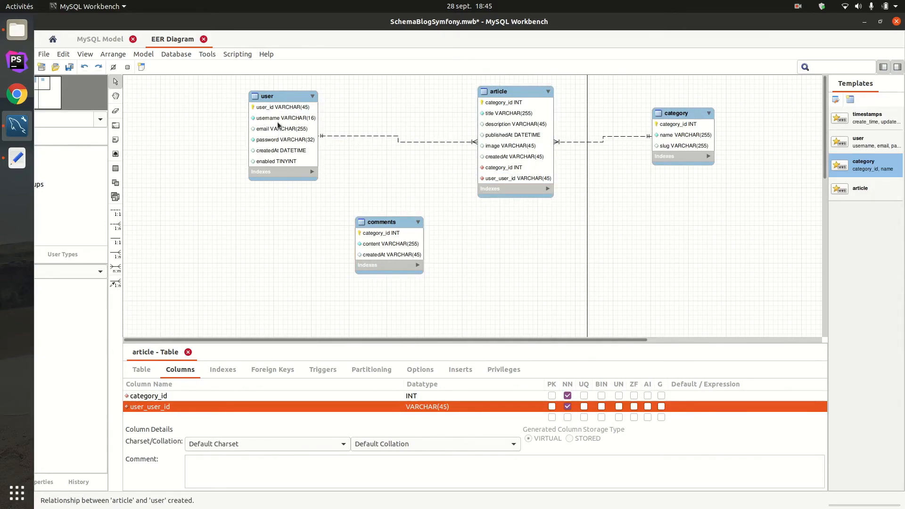
{"action": "left_click", "coordinate": [367, 256]}
{"action": "left_click_drag", "start_coordinate": [281, 136], "coordinate": [280, 138]}
{"action": "left_click", "coordinate": [375, 246]}
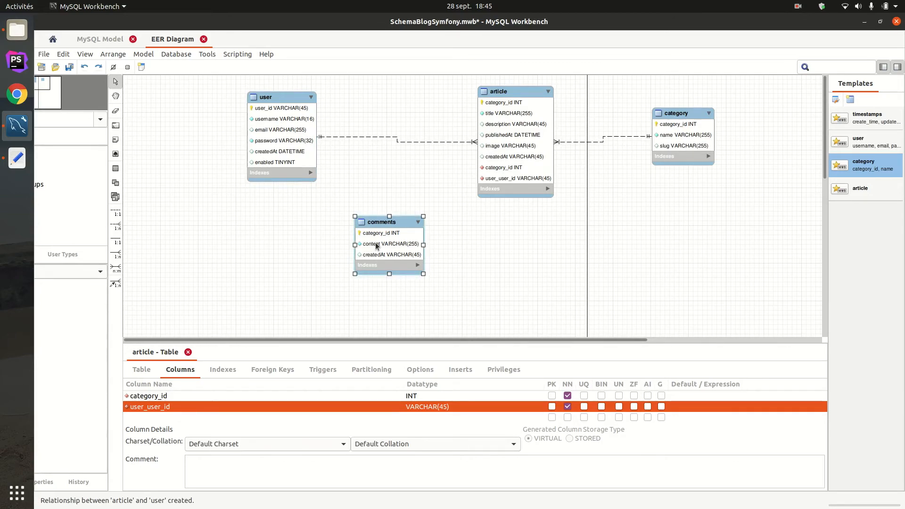
{"action": "left_click", "coordinate": [521, 143]}
{"action": "left_click", "coordinate": [372, 258]}
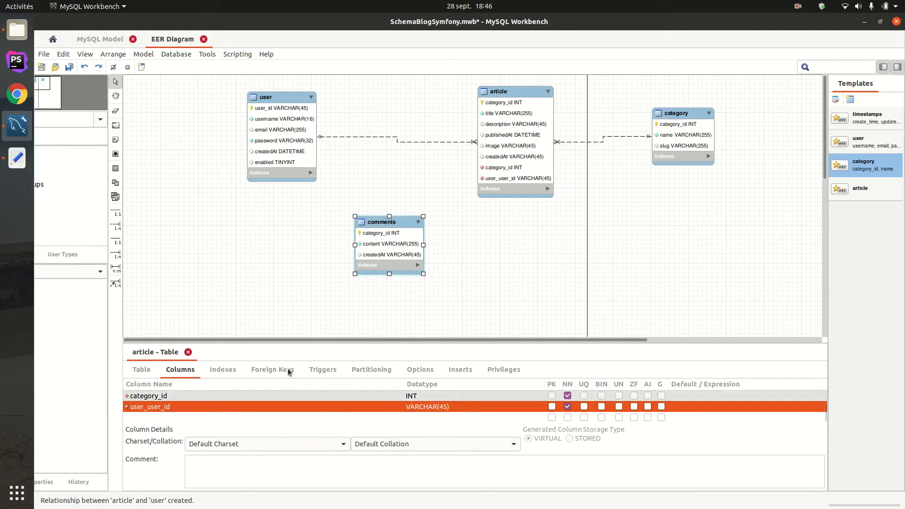
- Create a one-to-many non-identifying relationship from comments to user and open the comments table's columns for editing
{"action": "left_click", "coordinate": [116, 231]}
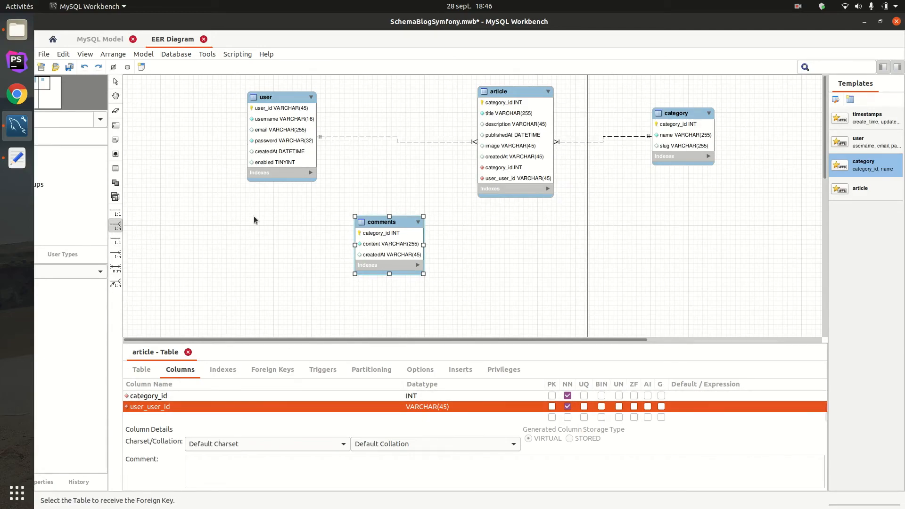
{"action": "left_click", "coordinate": [385, 244]}
{"action": "left_click", "coordinate": [294, 179]}
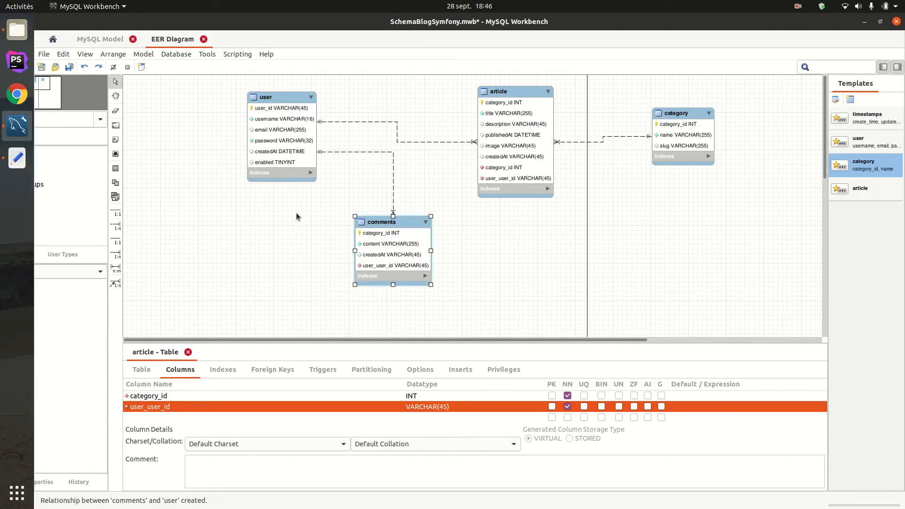
{"action": "double_click", "coordinate": [389, 269]}
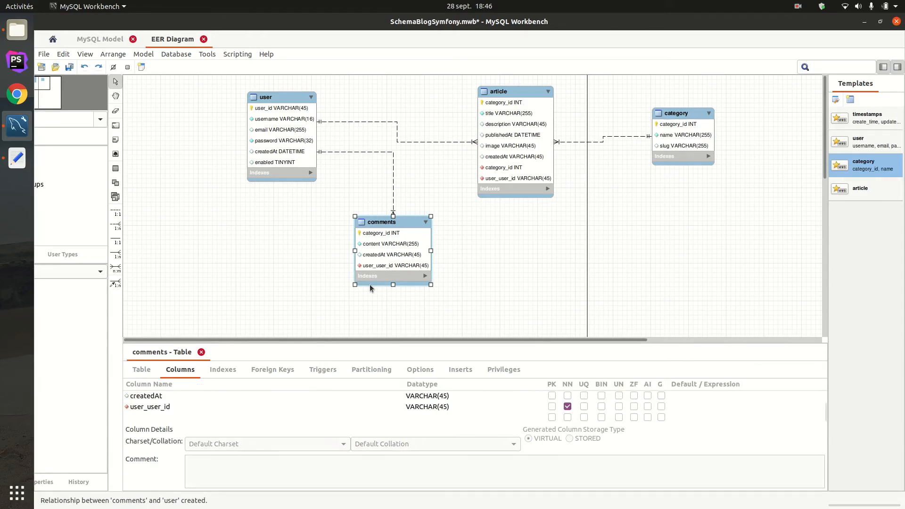
- Try to shorten the comments table's user_user_id column name by removing the repeated user part
{"action": "left_click", "coordinate": [161, 408]}
{"action": "left_click", "coordinate": [160, 407]}
{"action": "double_click", "coordinate": [160, 407]}
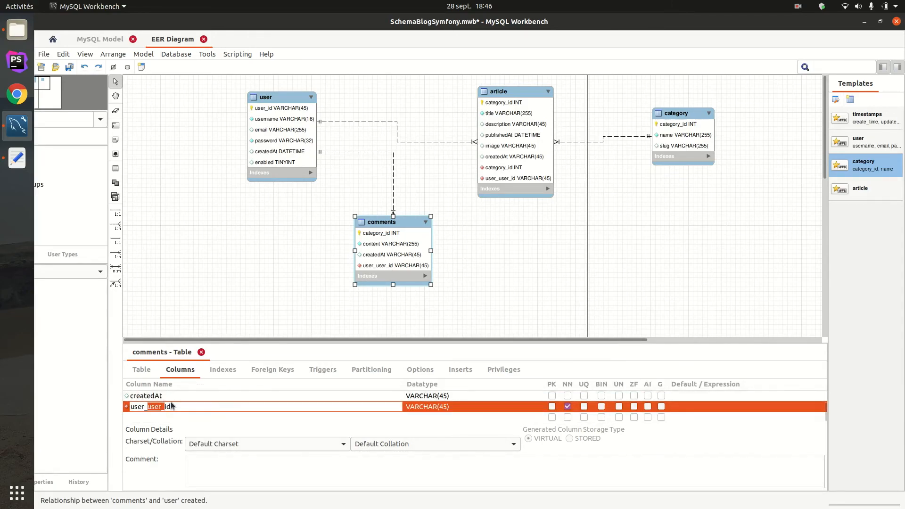
{"action": "key", "text": "BackSpace"}
{"action": "left_click", "coordinate": [301, 280]}
{"action": "left_click", "coordinate": [257, 239]}
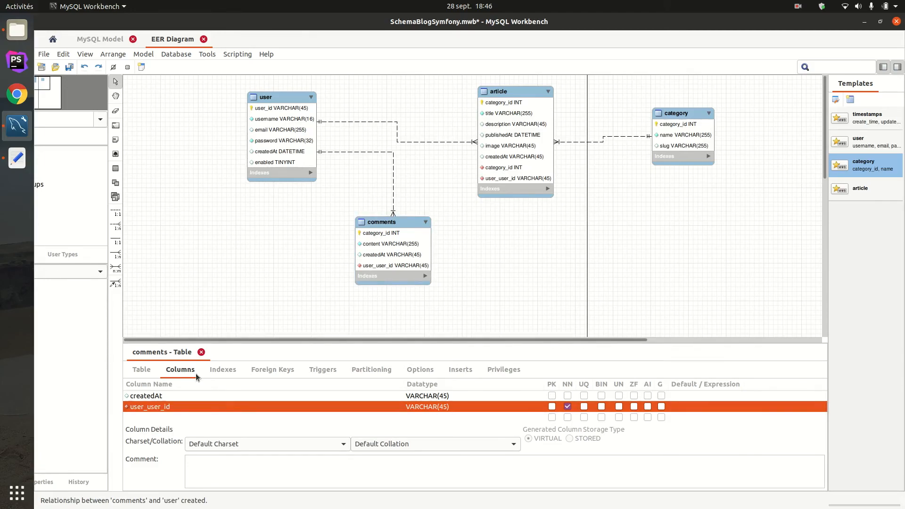
- Rename the comments table's user_user_id foreign key column as user_id
{"action": "left_click", "coordinate": [156, 408]}
{"action": "double_click", "coordinate": [157, 407]}
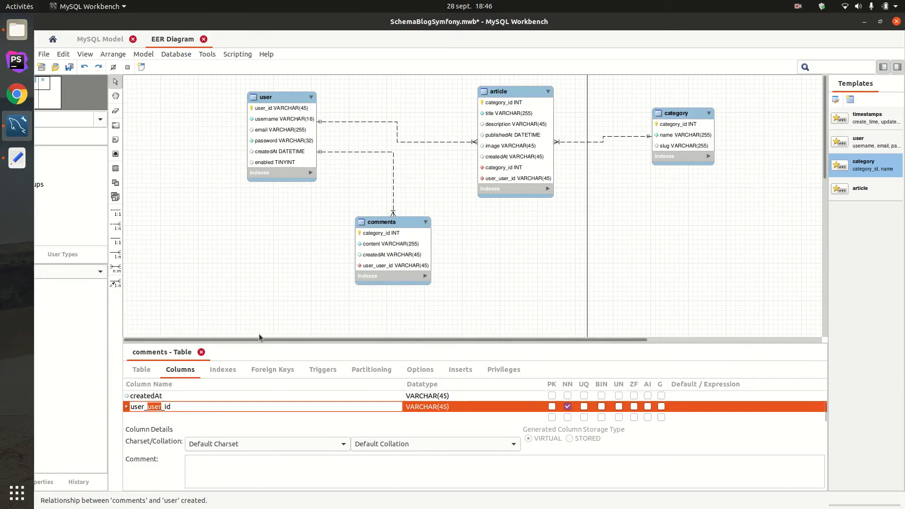
{"action": "key", "text": "BackSpace"}
{"action": "key", "text": "BackSpace"}
{"action": "key", "text": "Return"}
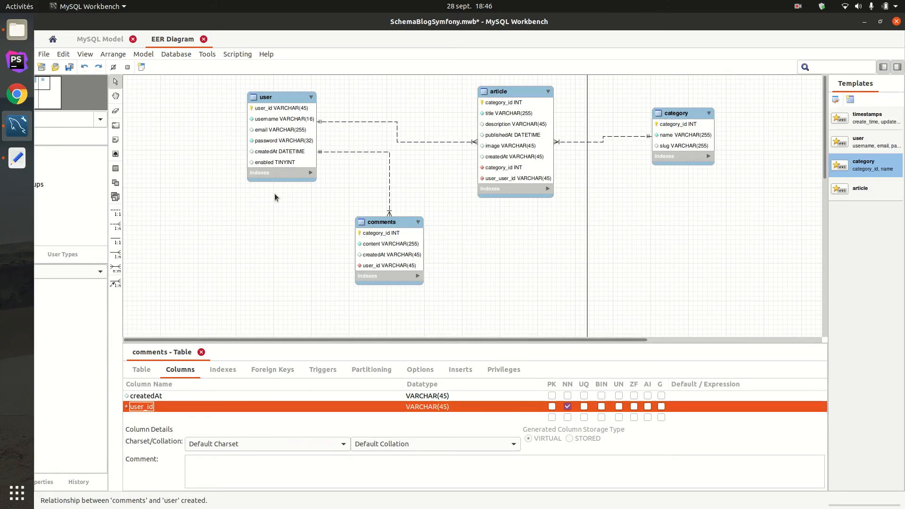
- Create a one-to-many non-identifying relationship from comments to article and select the comments table
{"action": "left_click", "coordinate": [115, 226]}
{"action": "left_click", "coordinate": [420, 238]}
{"action": "left_click", "coordinate": [518, 182]}
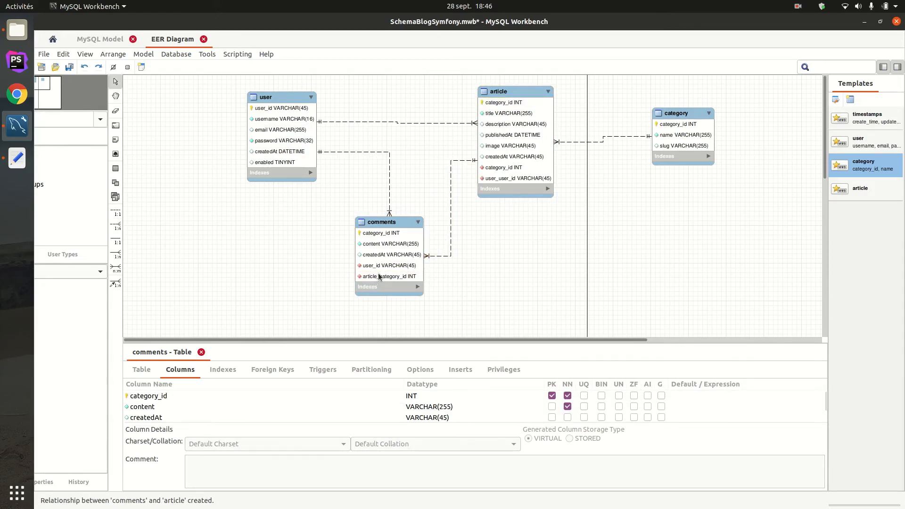
{"action": "left_click", "coordinate": [391, 249]}
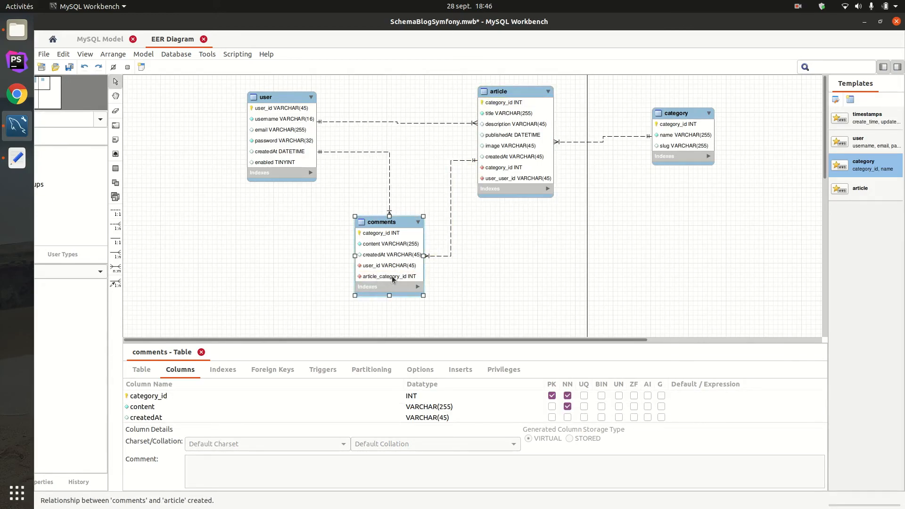